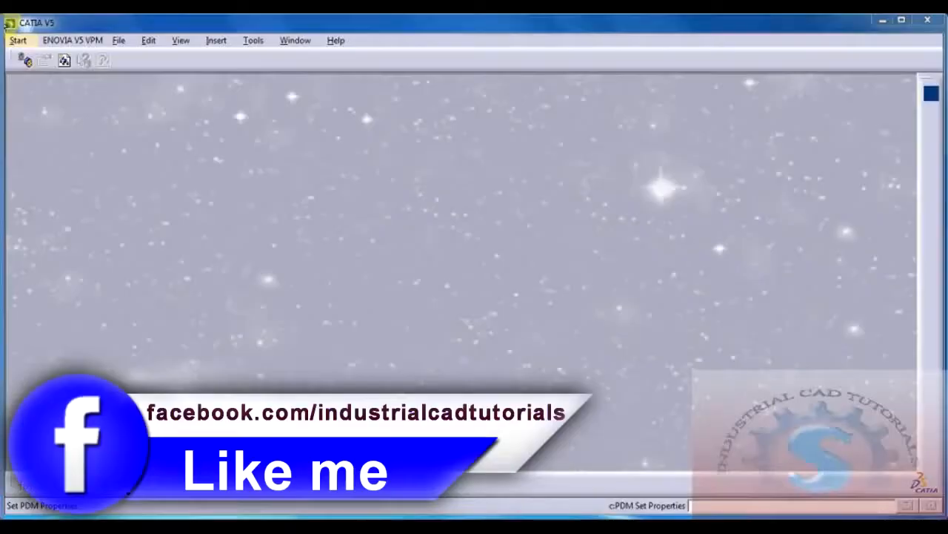
Step: Create a new mechanical design part named SUPPORTING BLOCK 3D, keeping hybrid design and the geometrical set enabled
click(18, 40)
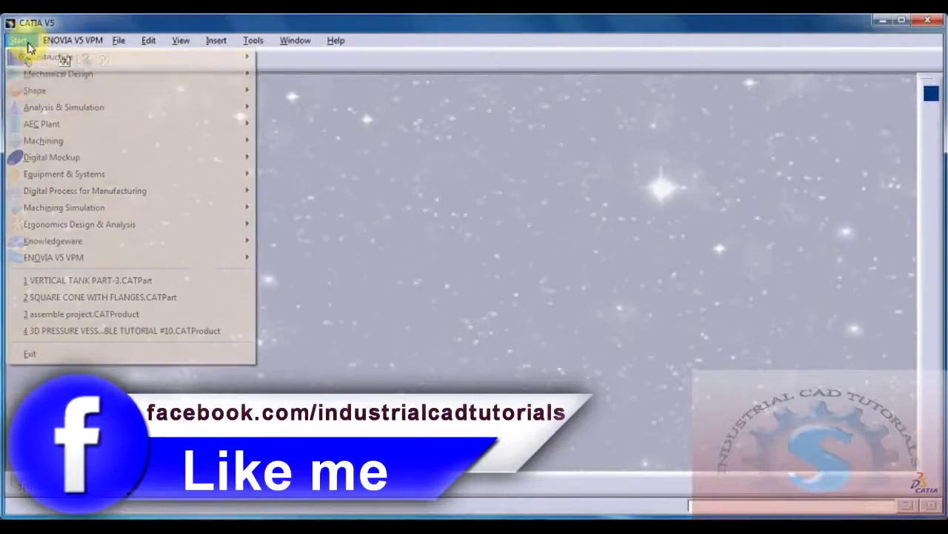
mouse_move(53, 72)
click(278, 72)
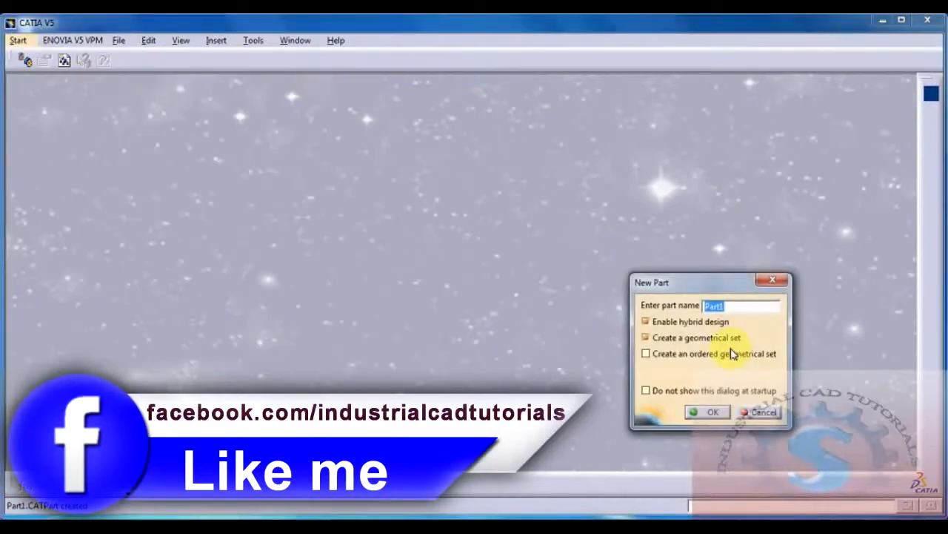
text(SUP)
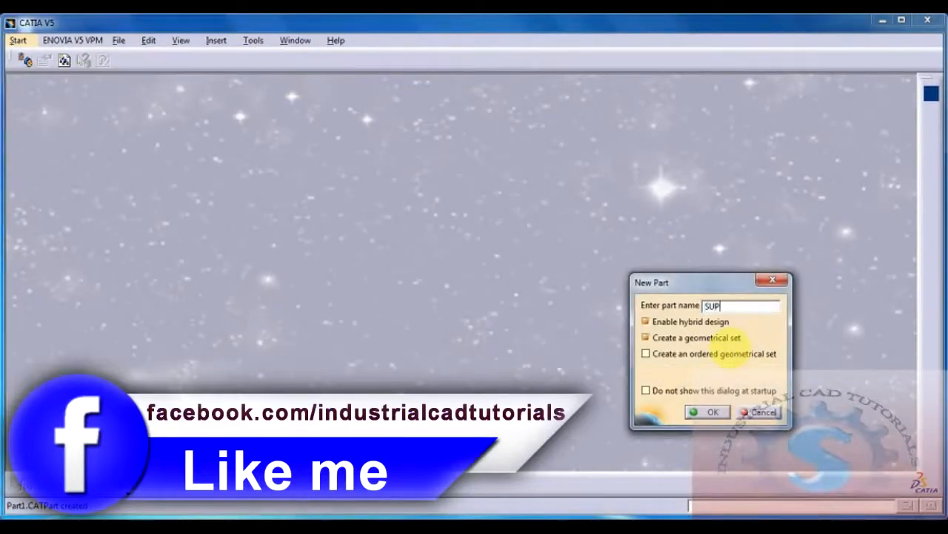
text(PORTING BLOCK 3D)
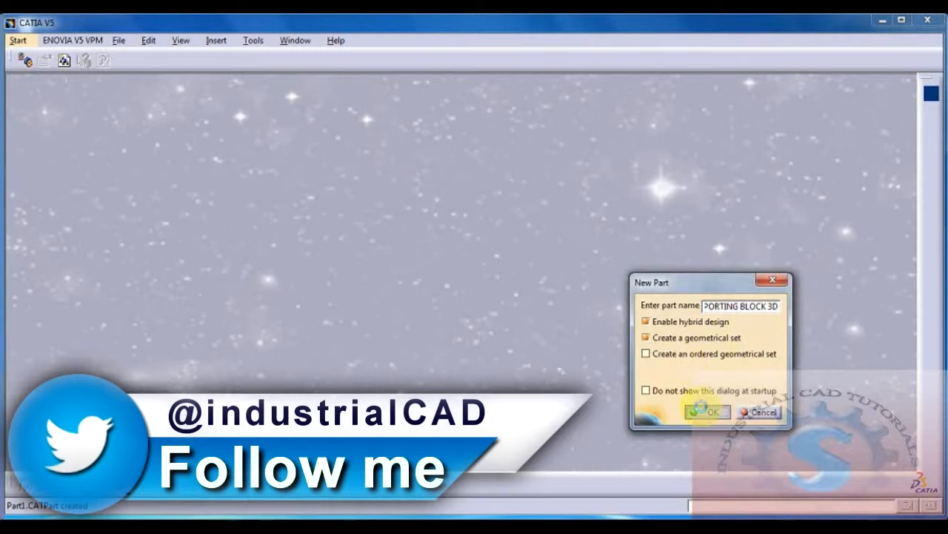
click(700, 410)
Step: Start a sketch on the xy plane and consult the bottom support block drawing in Picasa Photo Viewer for its dimensions
click(76, 116)
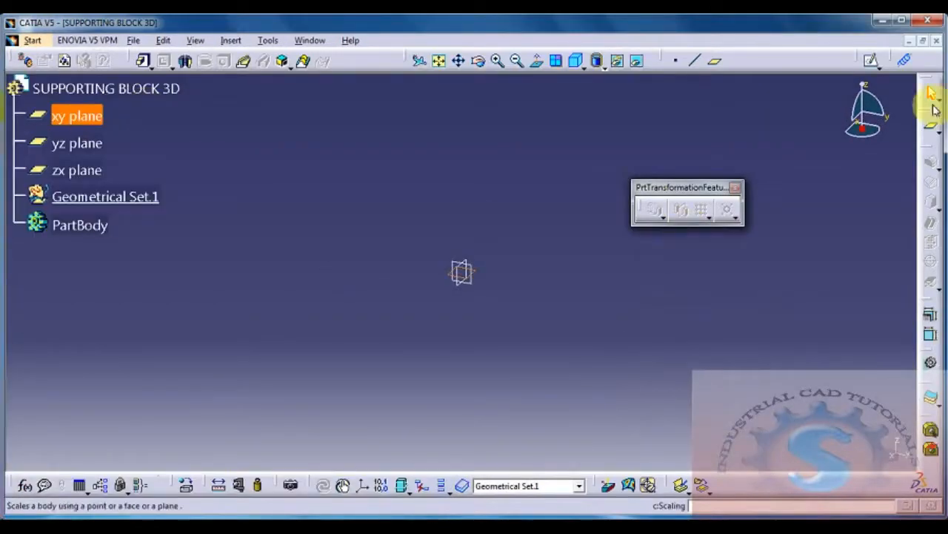
click(867, 58)
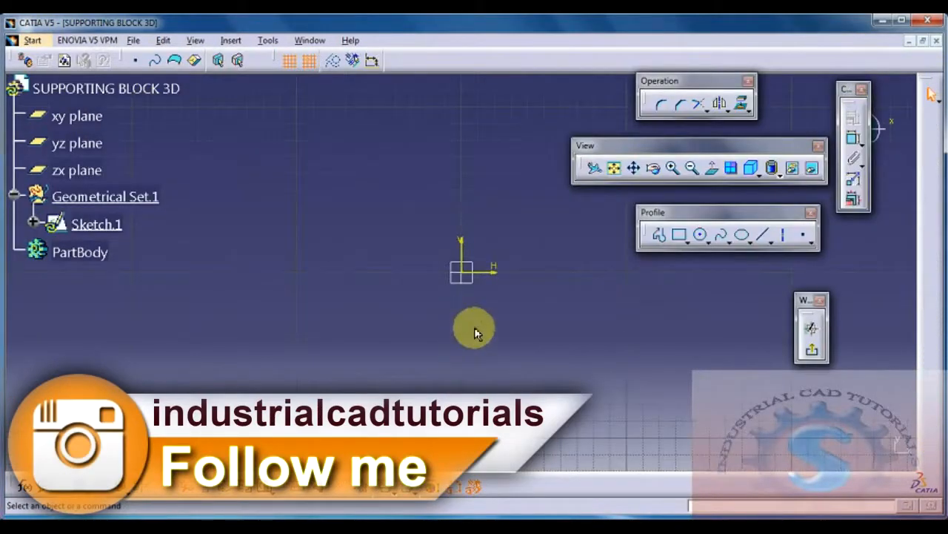
click(752, 531)
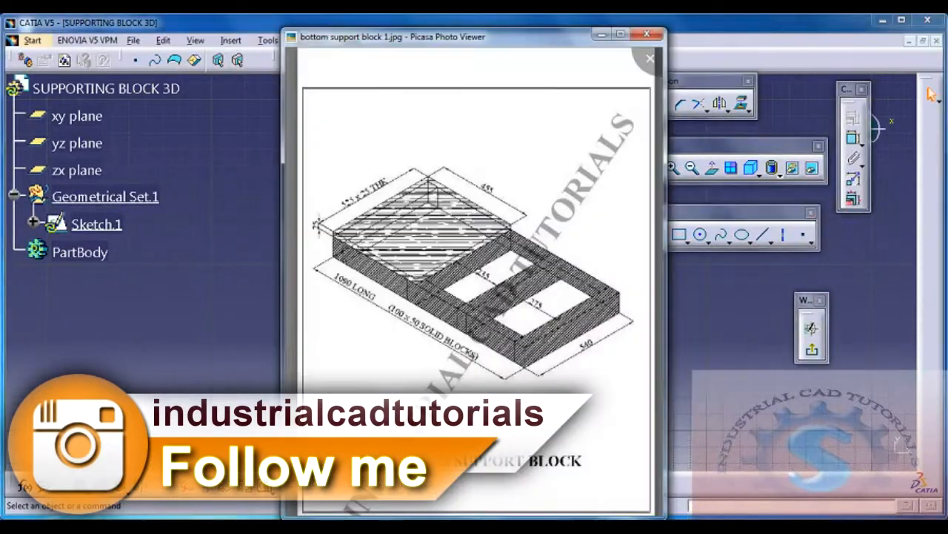
scroll(487, 308, up, 2)
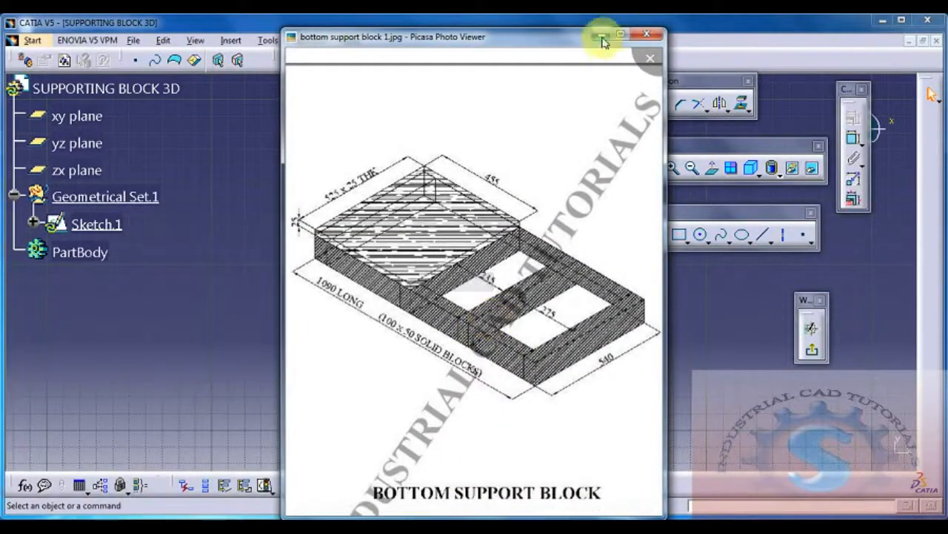
click(599, 37)
Step: Sketch a horizontal line along the H axis through the origin and set its length to 1090 mm
click(678, 234)
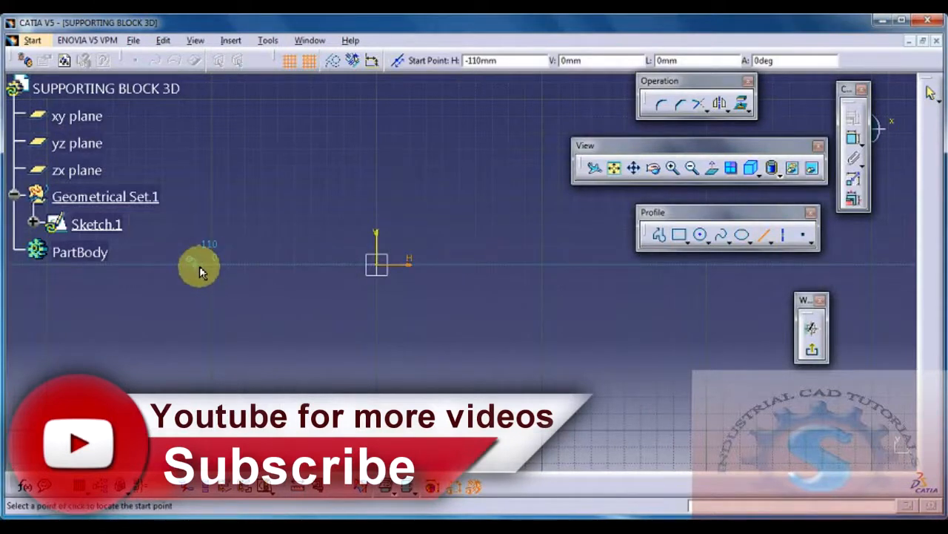
click(198, 271)
click(560, 263)
click(853, 139)
click(377, 334)
click(402, 331)
double_click(407, 327)
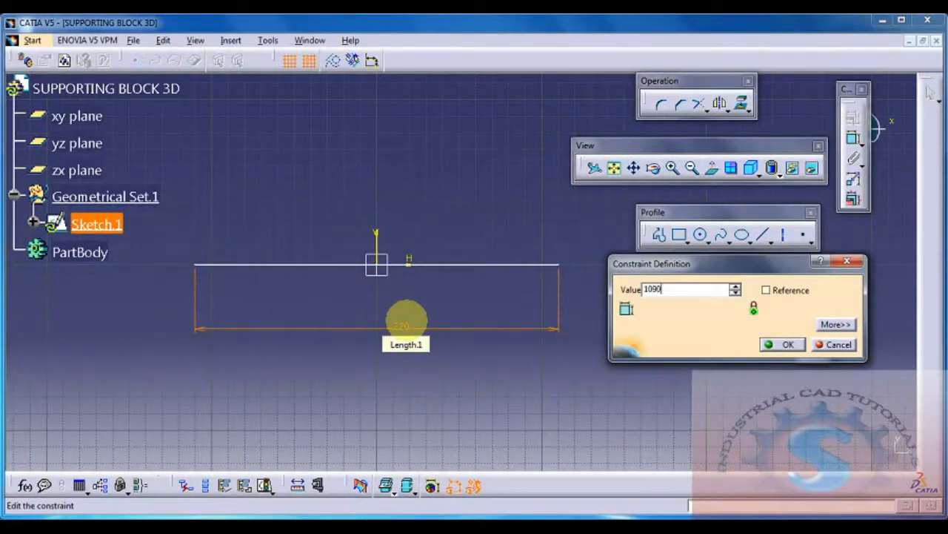
key(Return)
Step: Centre the horizontal line on the sketch origin
drag(424, 267, 428, 345)
mouse_move(428, 344)
middle_down()
mouse_move(455, 329)
mouse_move(511, 335)
middle_up()
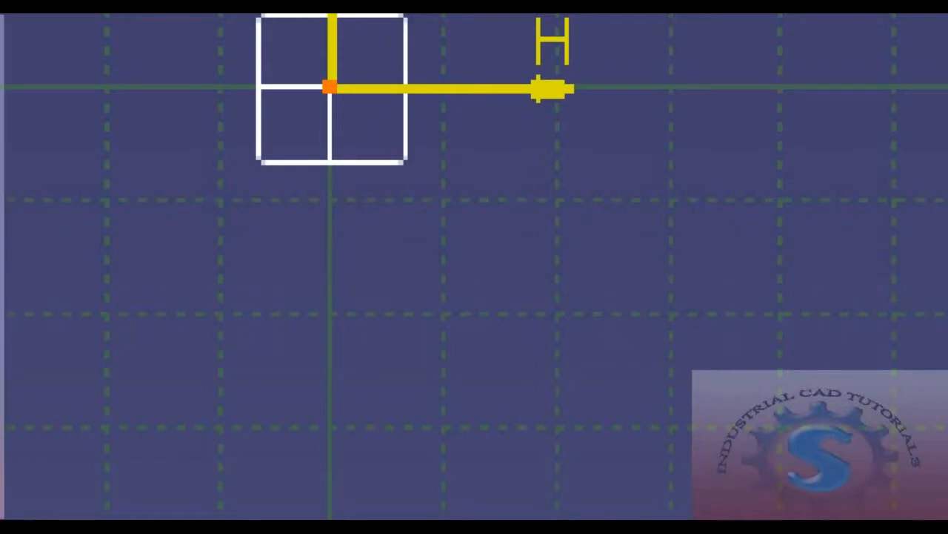
key(Return)
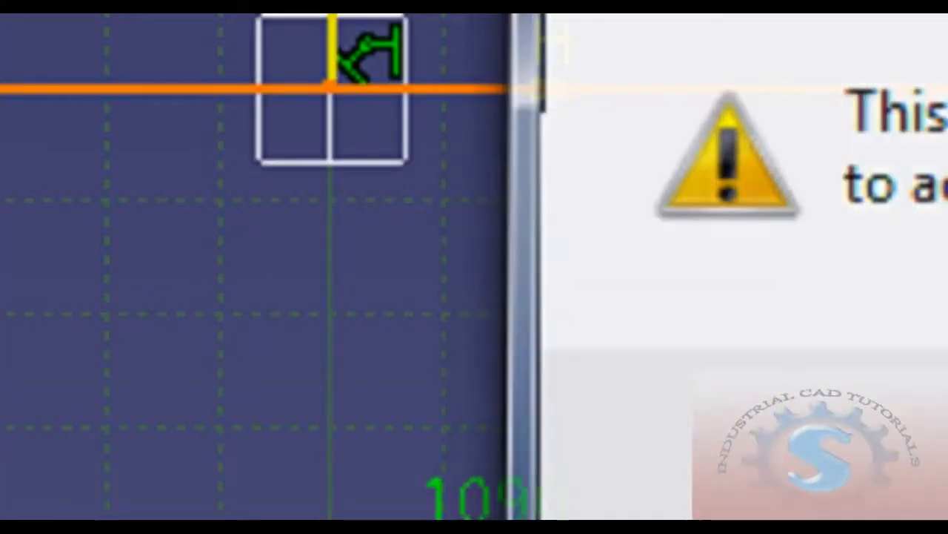
mouse_move(474, 267)
middle_down()
mouse_move(474, 376)
mouse_move(494, 333)
mouse_move(482, 403)
mouse_move(486, 394)
mouse_move(470, 394)
middle_up()
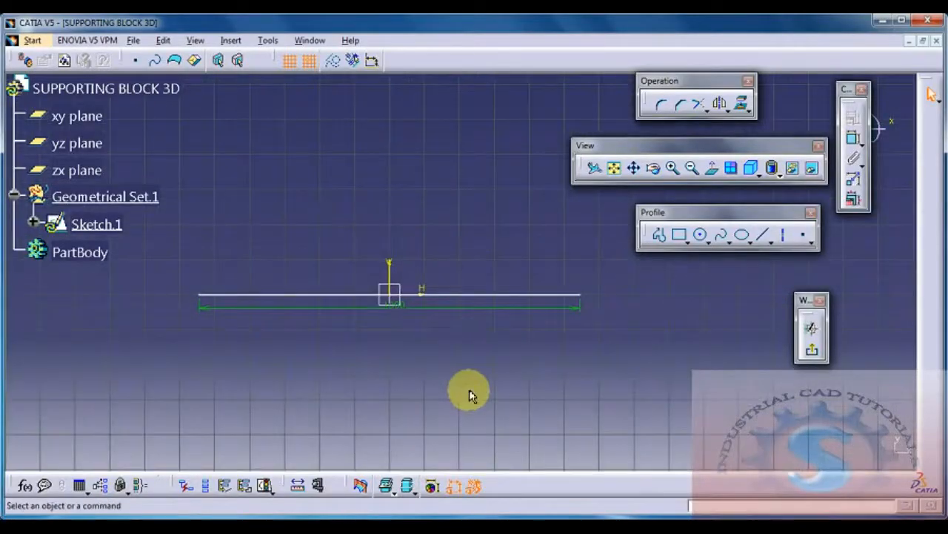
Step: Sketch a vertical line about 80 mm long upward from the right endpoint of the horizontal line
click(761, 237)
mouse_move(697, 315)
middle_down()
mouse_move(673, 334)
mouse_move(689, 328)
mouse_move(649, 321)
middle_up()
click(679, 235)
mouse_move(501, 334)
middle_down()
mouse_move(639, 339)
mouse_move(568, 337)
middle_up()
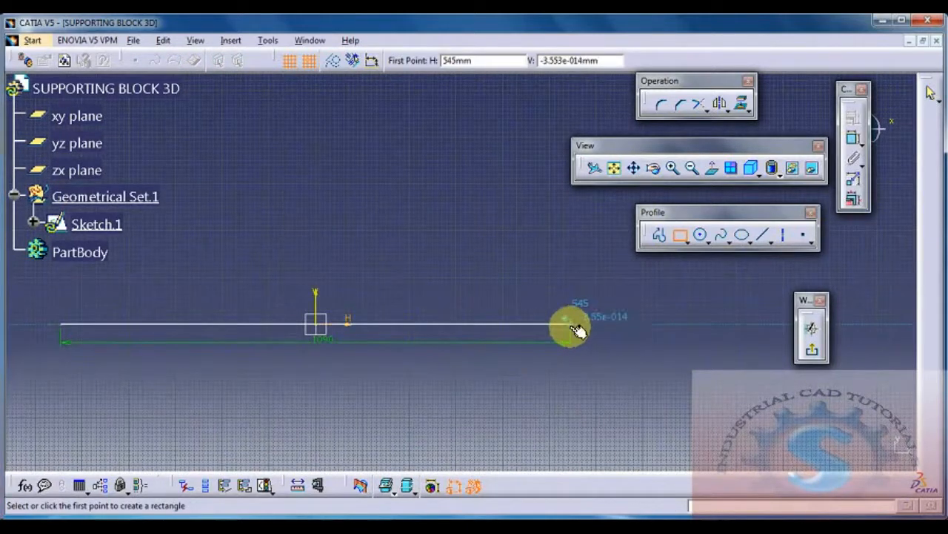
click(737, 235)
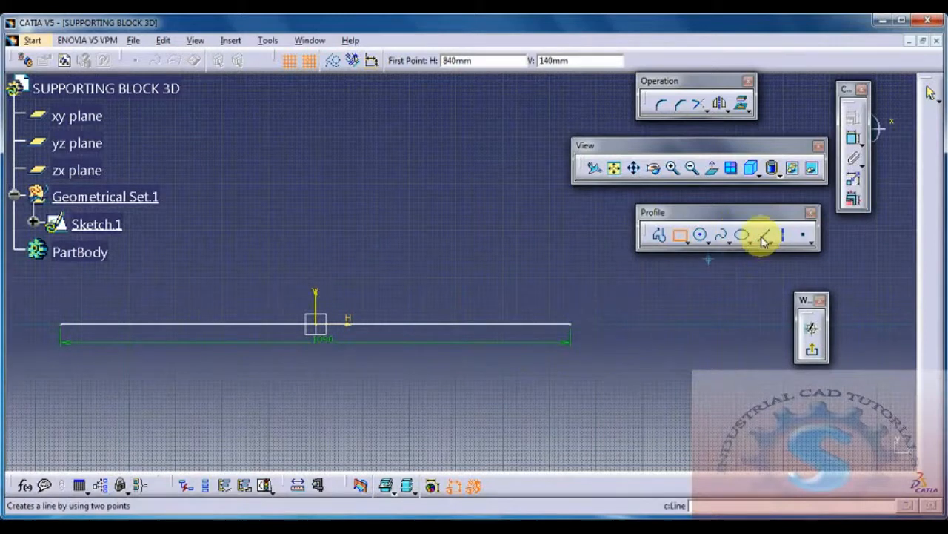
click(766, 237)
click(572, 324)
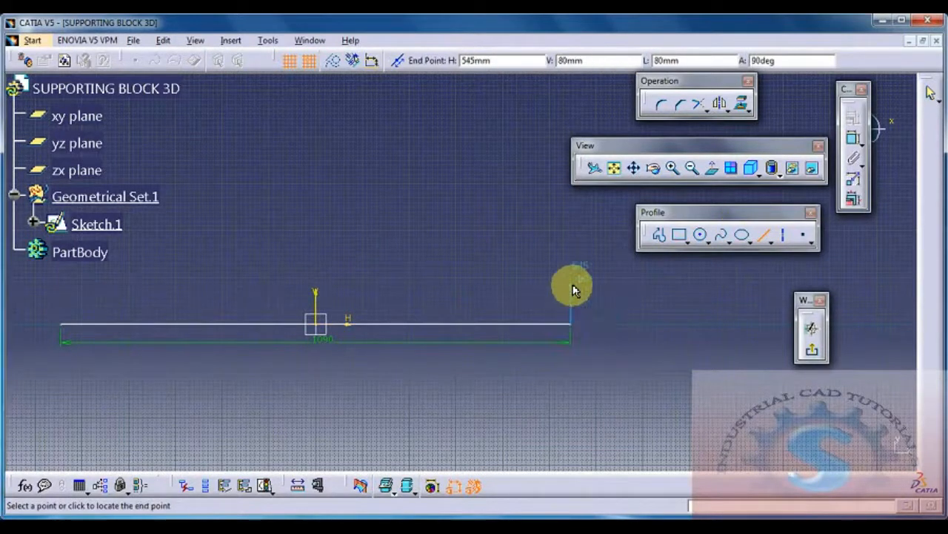
click(571, 282)
Step: Dimension the vertical line's length and set it to 100 mm
click(852, 135)
click(656, 299)
double_click(659, 298)
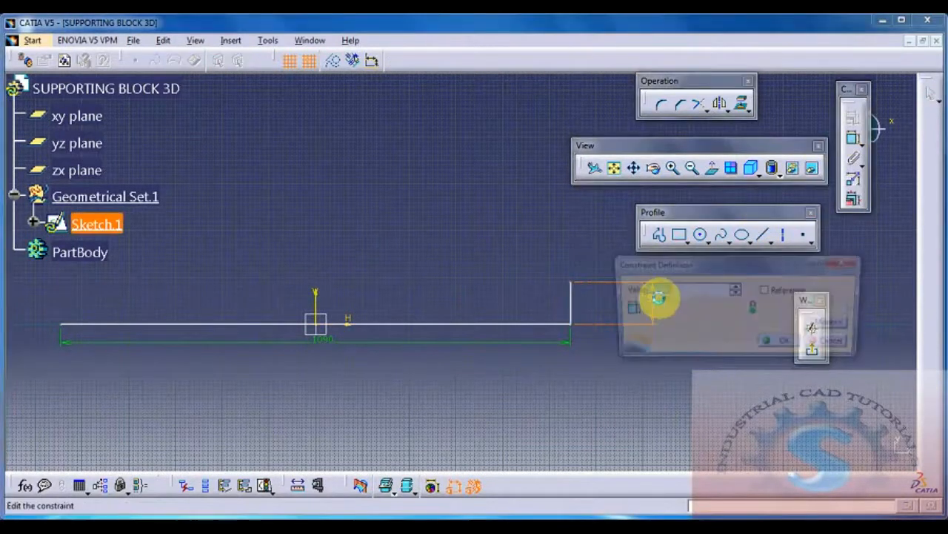
text(100mm)
key(Return)
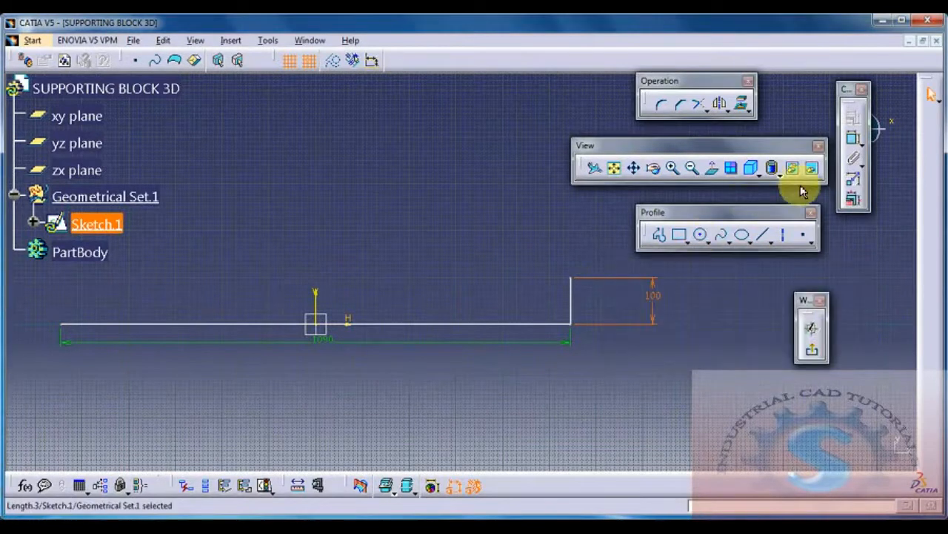
Step: Sketch a horizontal line leftward from the top of the vertical line and set its length to 50 mm
click(765, 235)
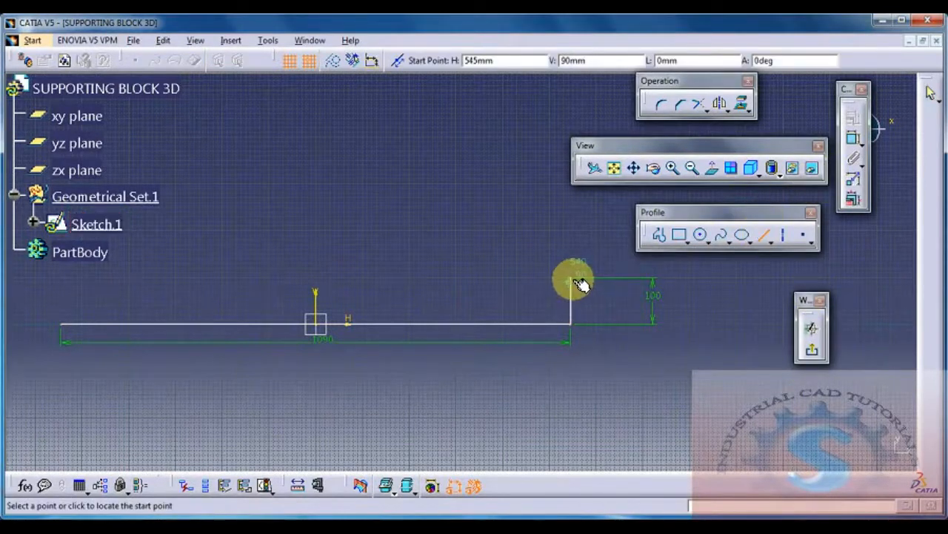
click(523, 279)
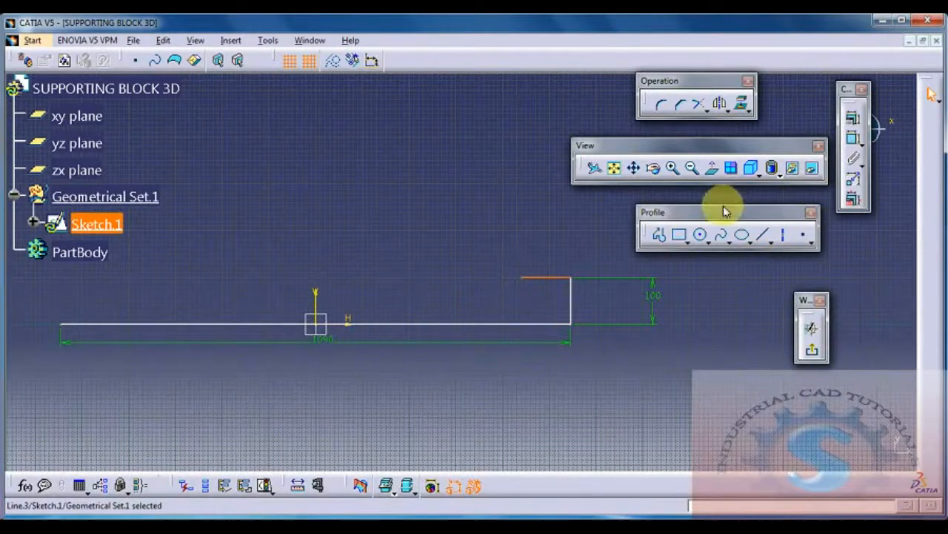
click(854, 140)
click(578, 216)
double_click(577, 215)
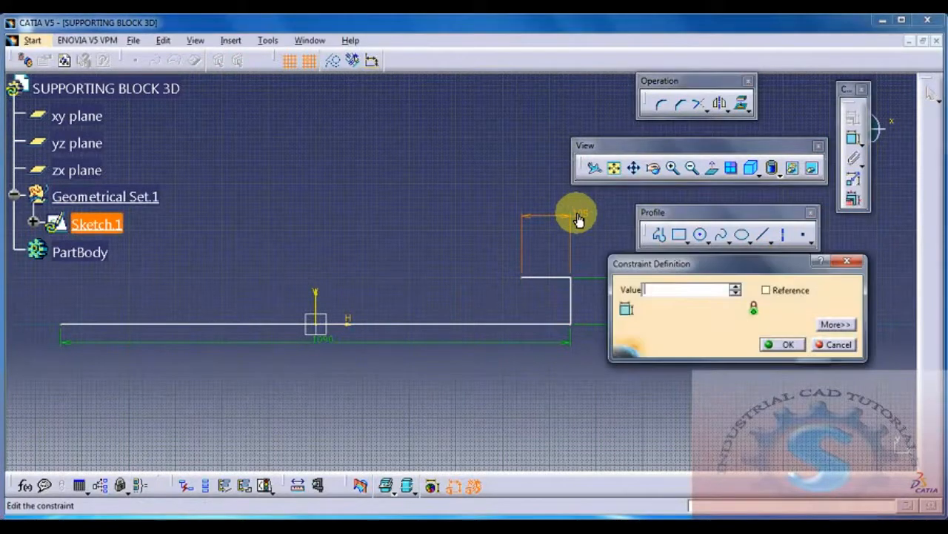
key(Return)
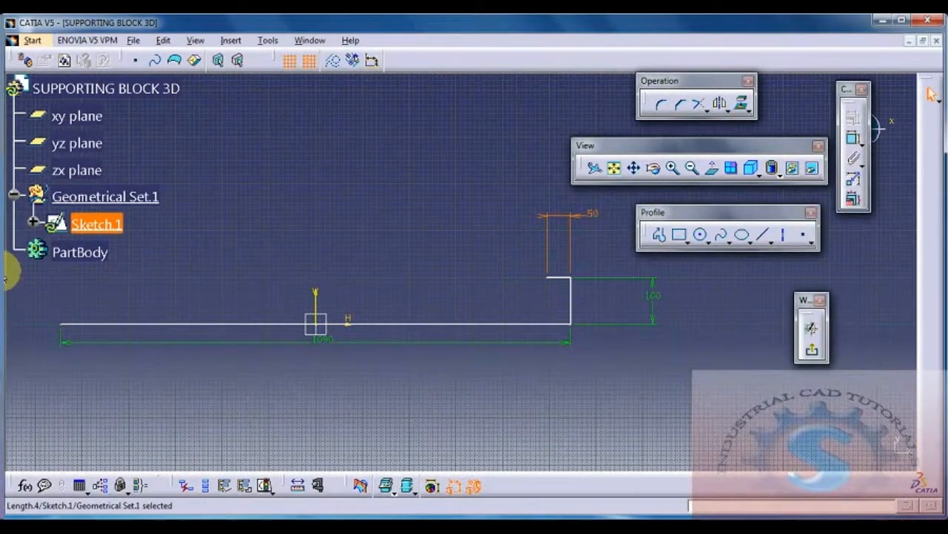
Step: Close the small rectangle with a vertical line down to the base line and a horizontal line back to the lower right corner
click(764, 237)
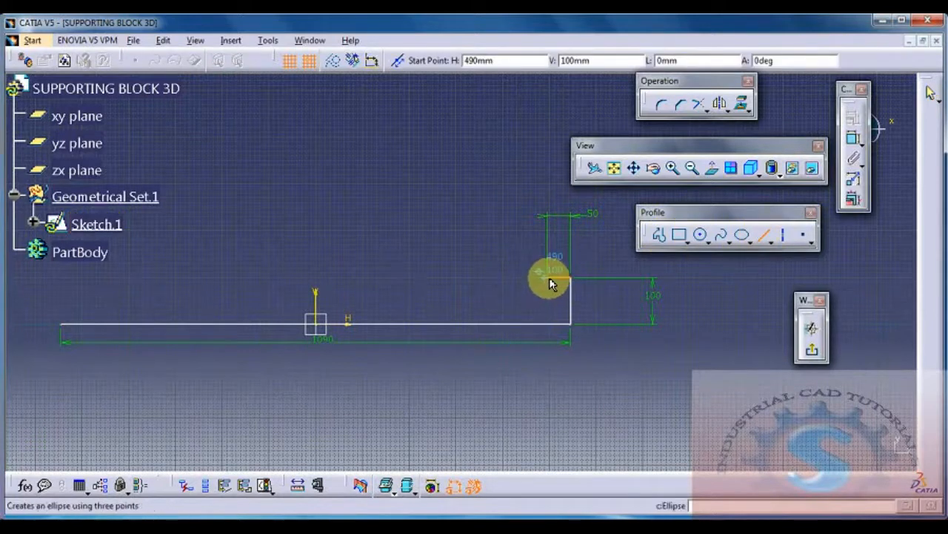
click(548, 278)
click(555, 328)
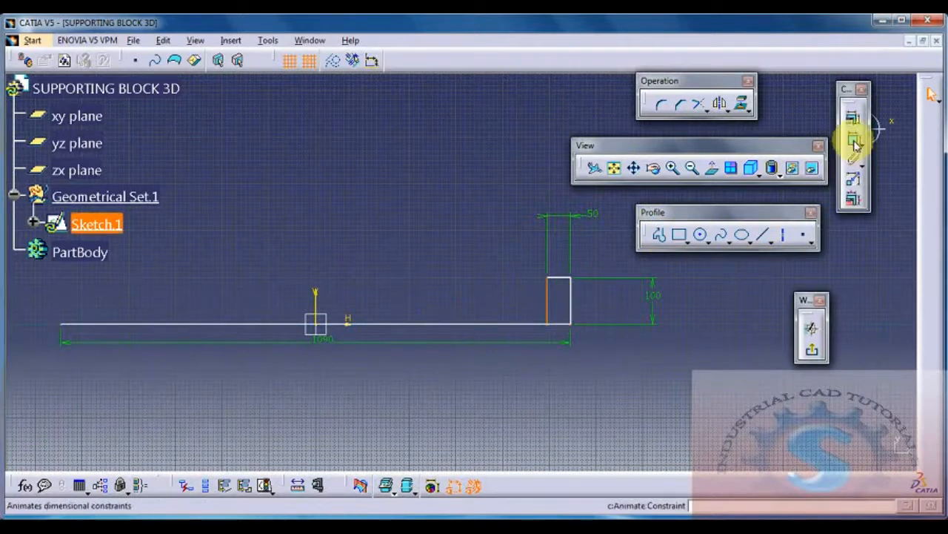
click(764, 235)
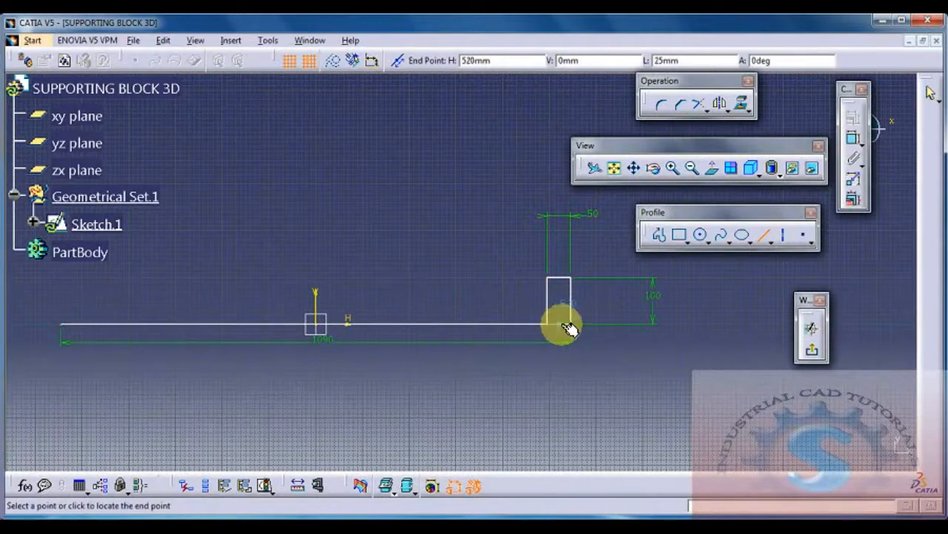
click(579, 329)
Step: Delete the 1090 mm horizontal line and exit the sketch
click(462, 324)
key(Delete)
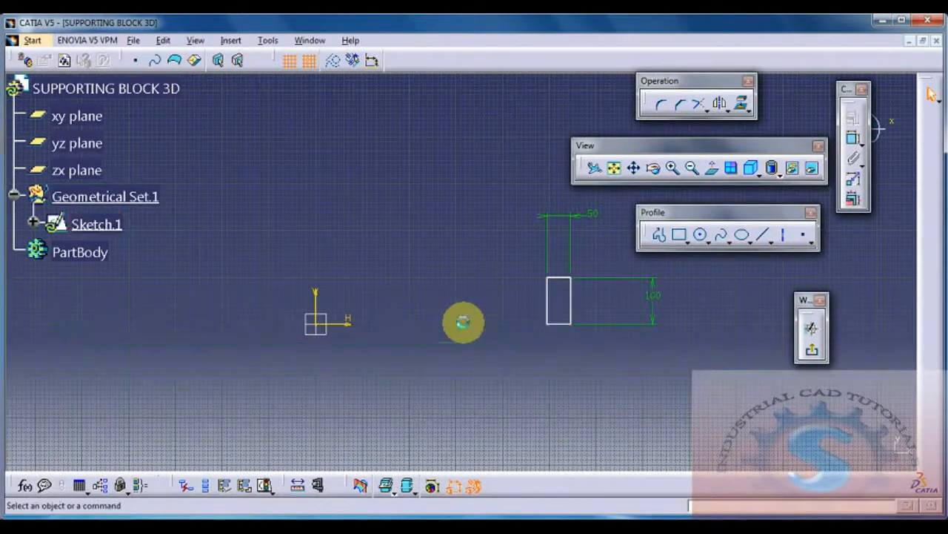
click(811, 351)
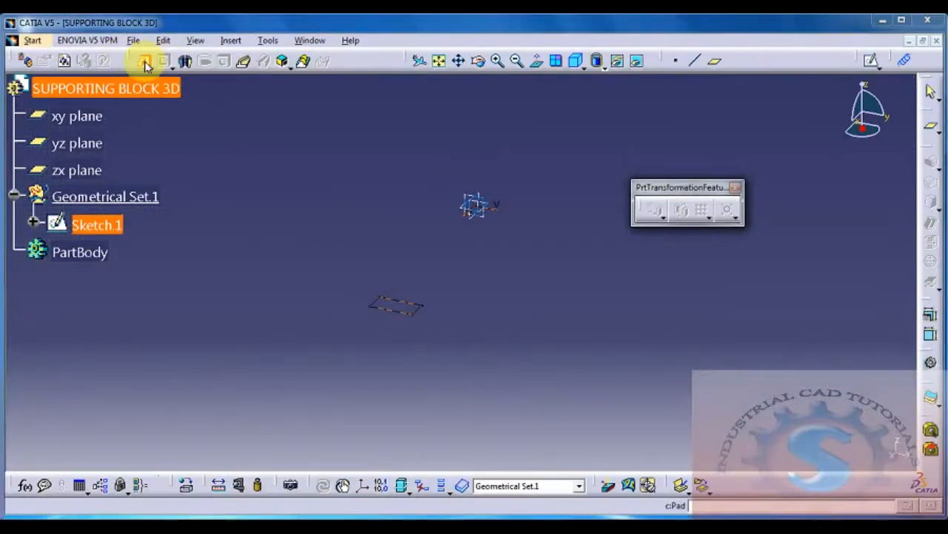
Step: Pad the rectangular profile to a length of 540 mm, checking the value against the bottom support block drawing
click(143, 61)
click(599, 303)
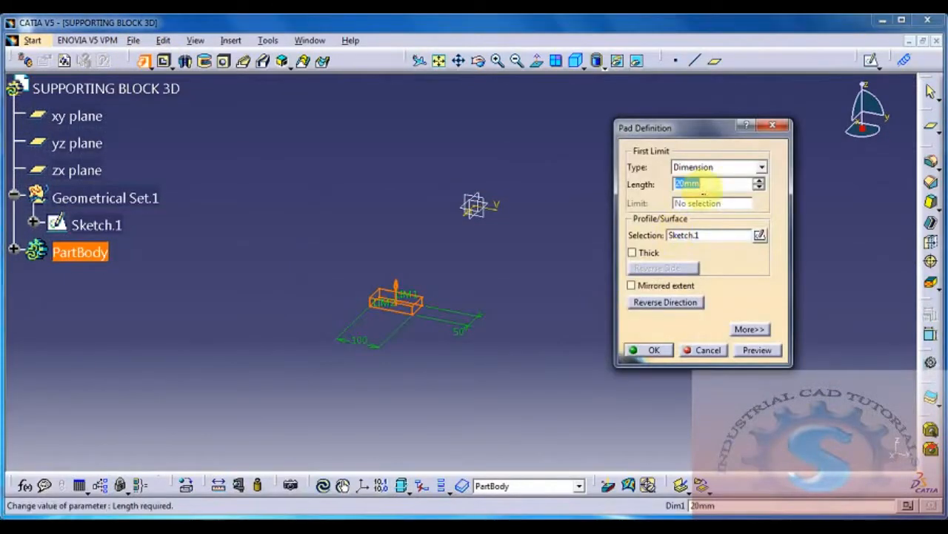
text(540)
click(757, 350)
click(655, 526)
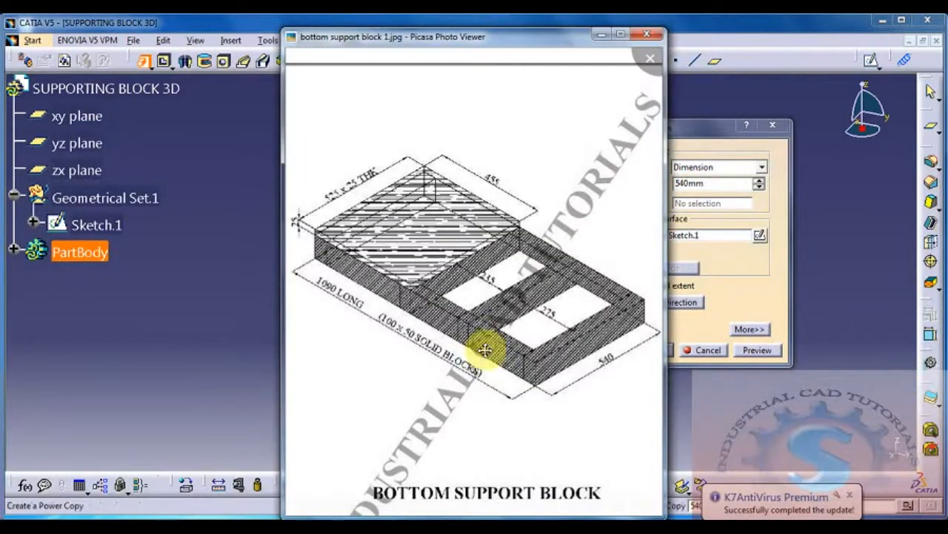
click(601, 35)
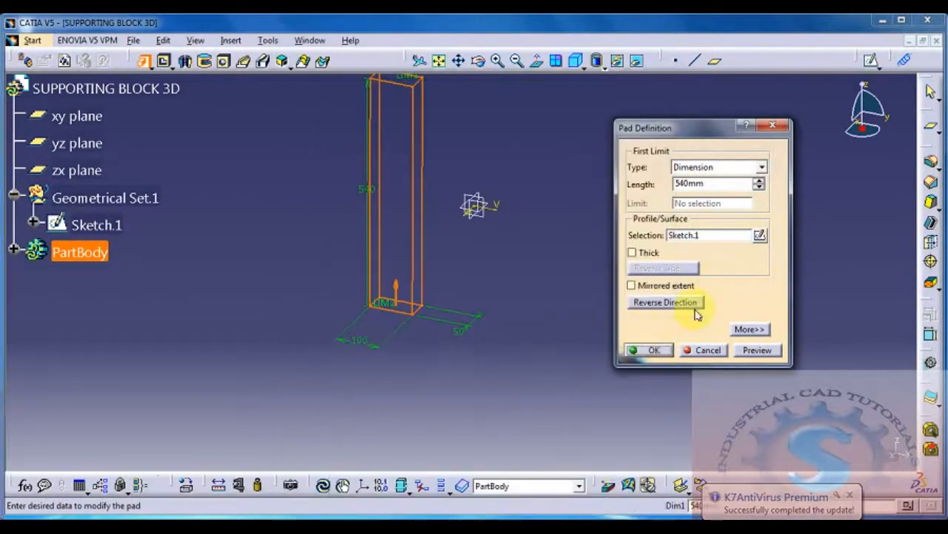
click(652, 349)
Step: Mirror the solid block about the yz plane
middle_drag(523, 290, 333, 154)
middle_drag(660, 359, 612, 356)
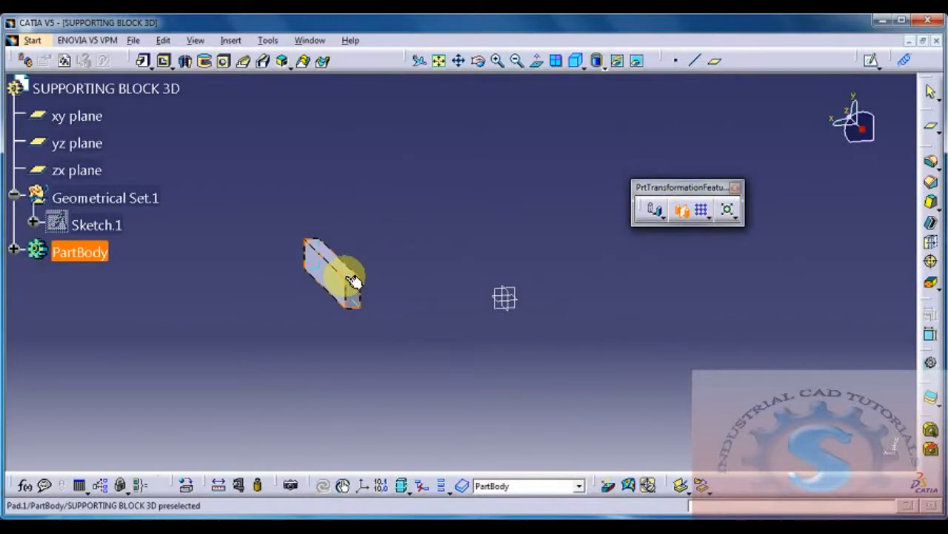
middle_drag(515, 295, 587, 353)
click(535, 326)
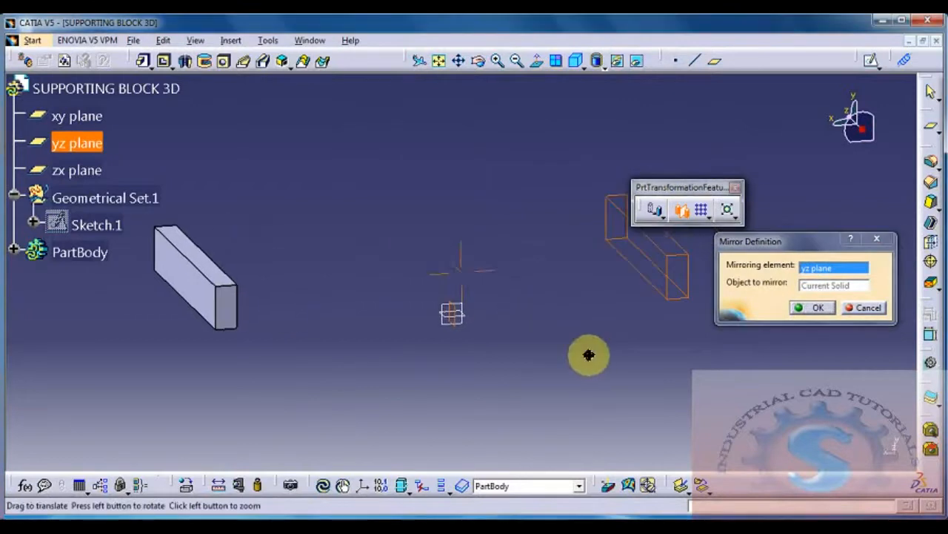
click(812, 306)
click(514, 267)
middle_drag(515, 266, 515, 343)
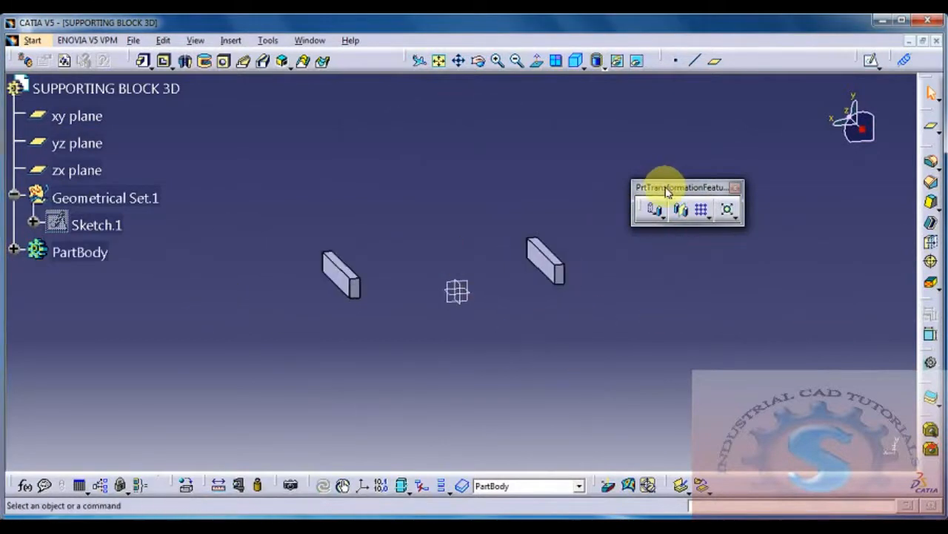
Step: Move the floating transformation toolbar out of the way and open a new sketch alongside the two mirrored blocks
drag(663, 190, 710, 96)
middle_drag(633, 211, 774, 191)
click(759, 191)
click(871, 60)
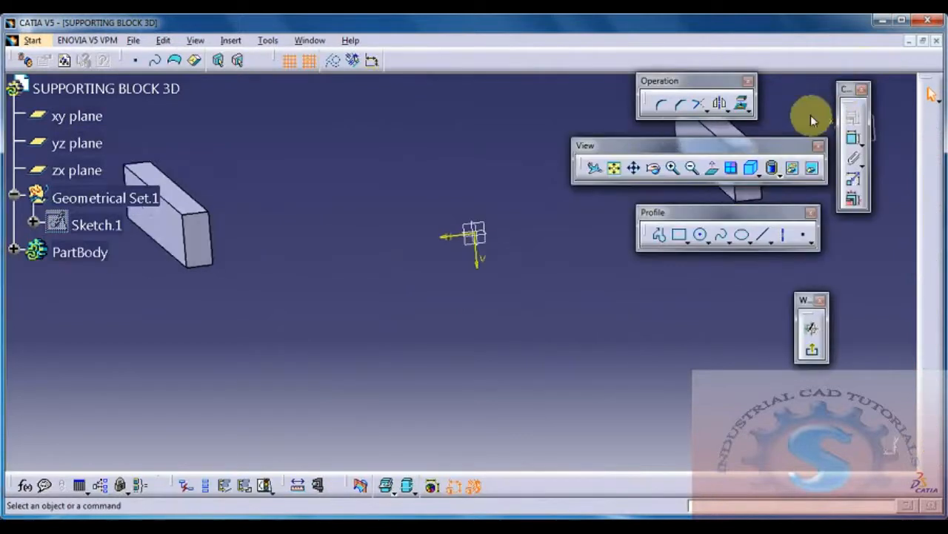
Step: Try a horizontal line between the lower outer corners of the two blocks and delete it
click(736, 232)
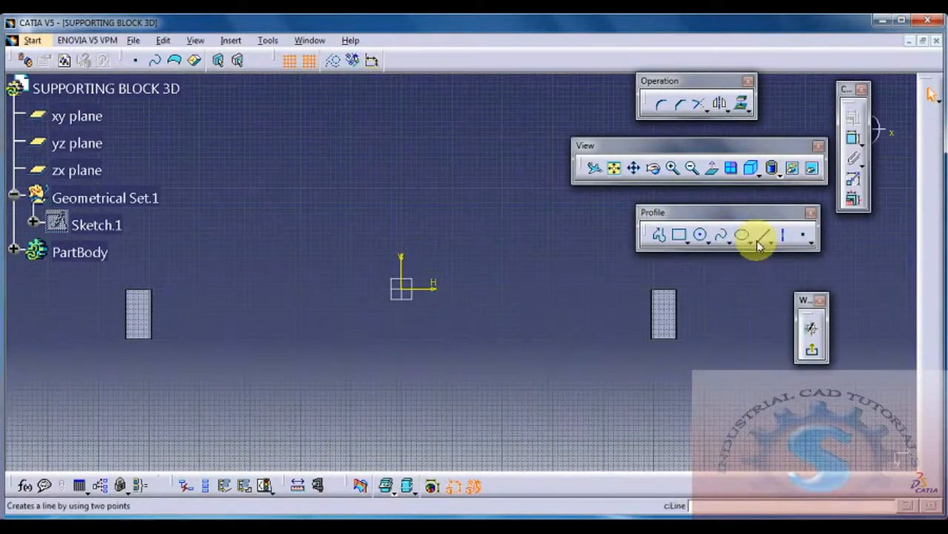
click(132, 339)
click(676, 338)
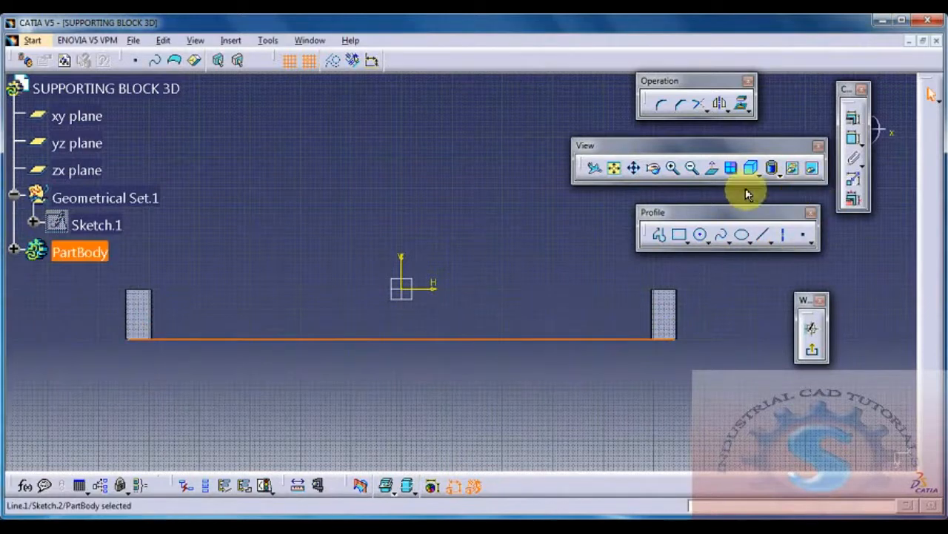
click(852, 142)
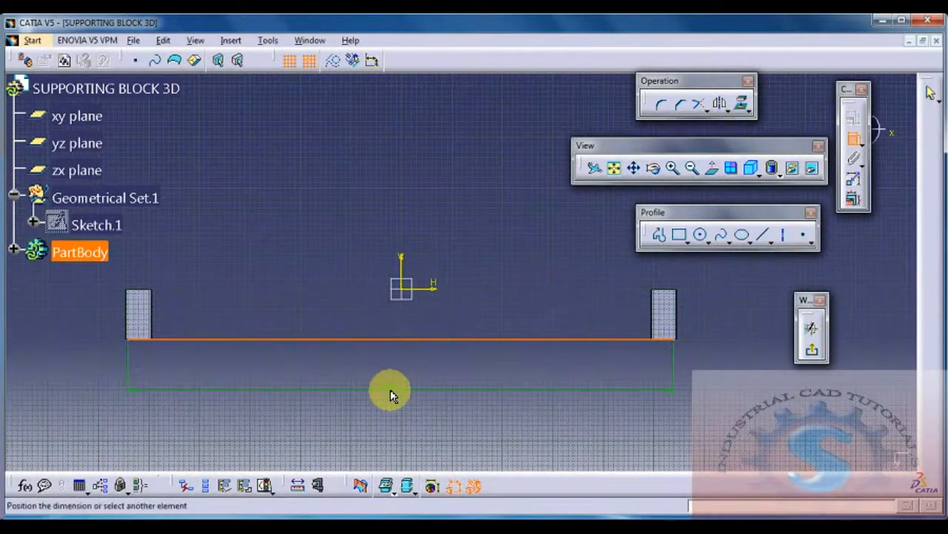
key(Escape)
key(Escape)
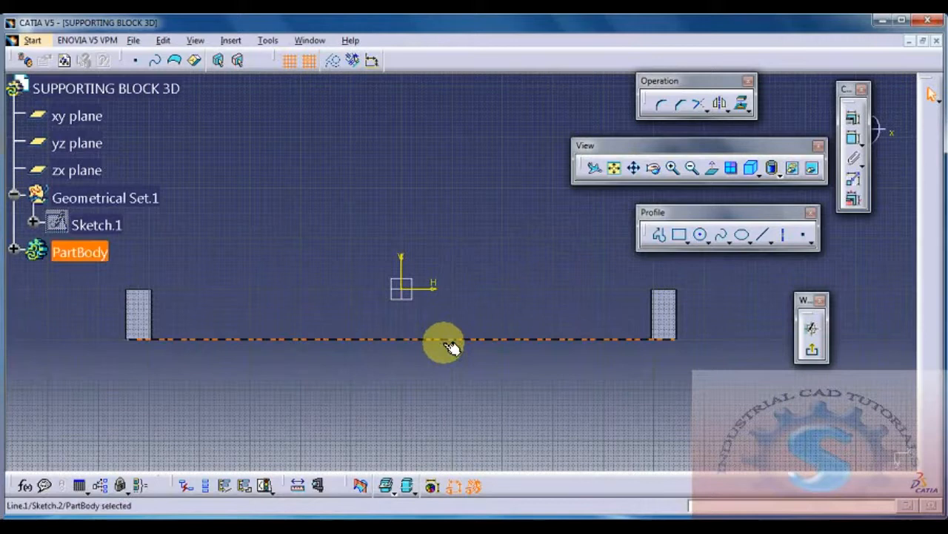
key(Delete)
mouse_move(430, 375)
middle_down()
mouse_move(434, 349)
mouse_move(400, 375)
middle_up()
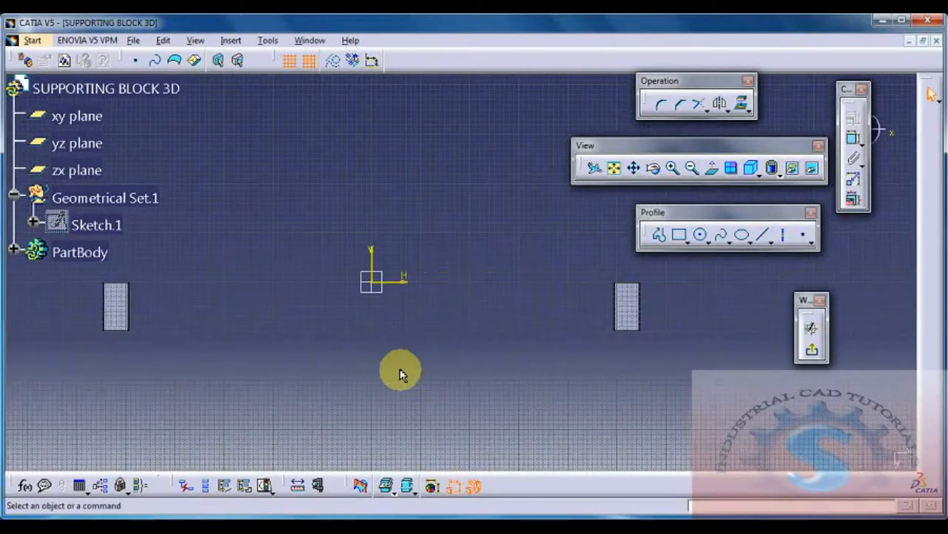
Step: Draw a vertical line about 100 mm long down from the horizontal axis beside the left block and dimension its length
click(765, 234)
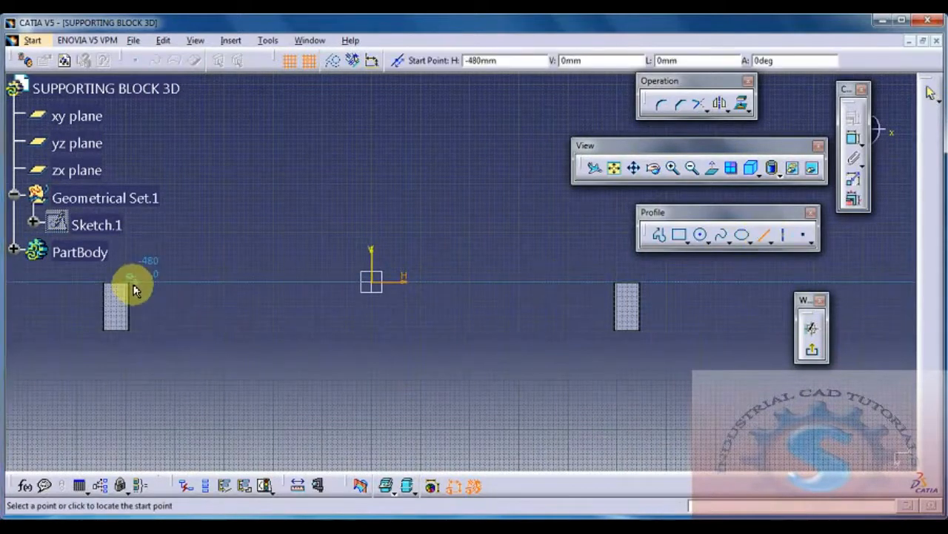
click(170, 282)
click(170, 332)
click(233, 292)
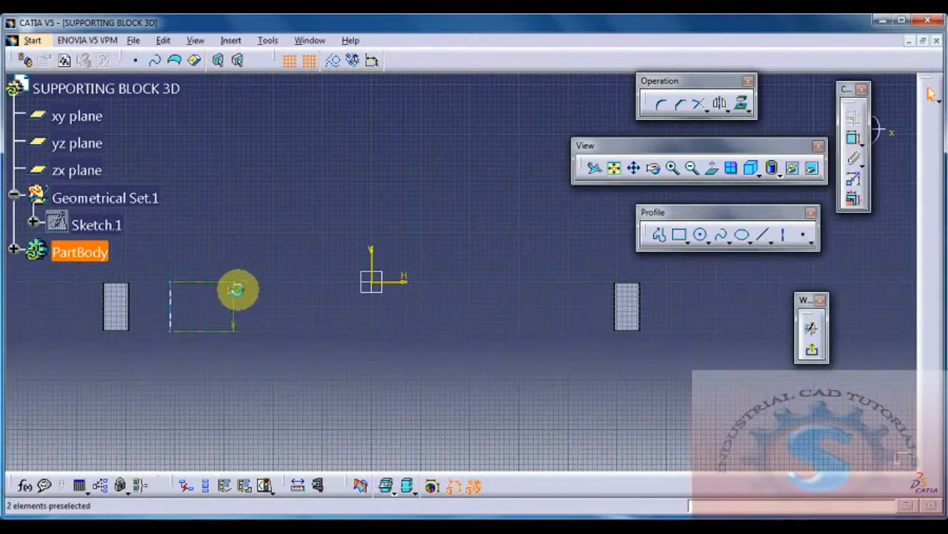
Step: Make the vertical line's upper endpoint coincident with the left block's inner top corner
click(171, 283)
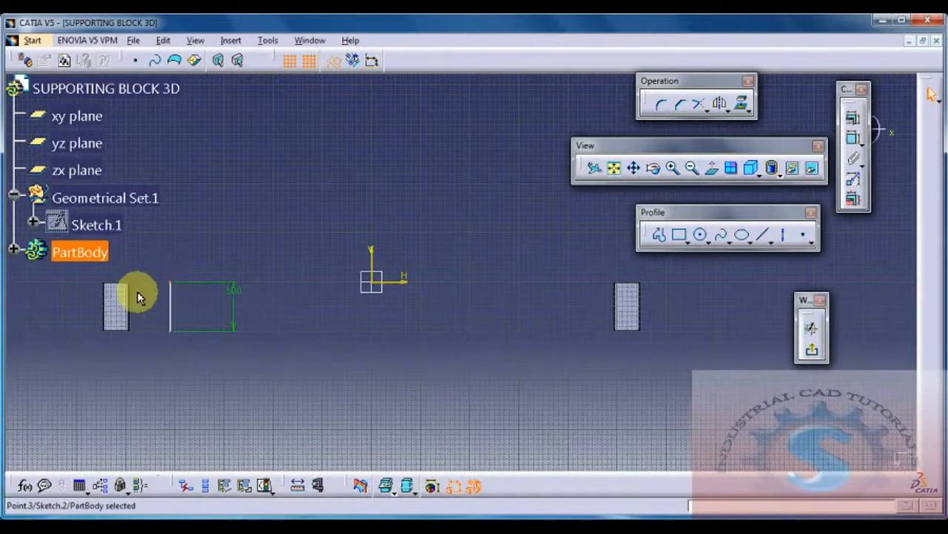
ctrl+click(132, 286)
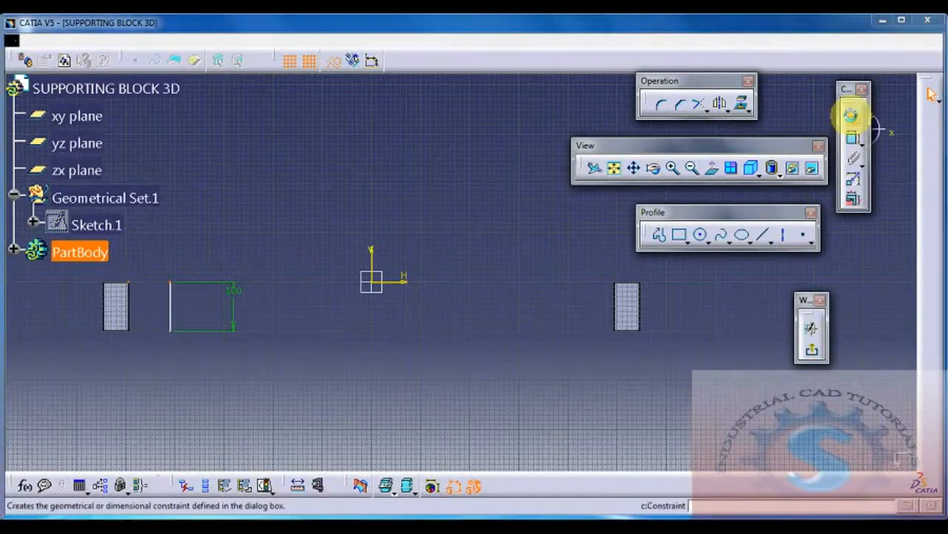
click(853, 117)
click(700, 200)
click(677, 335)
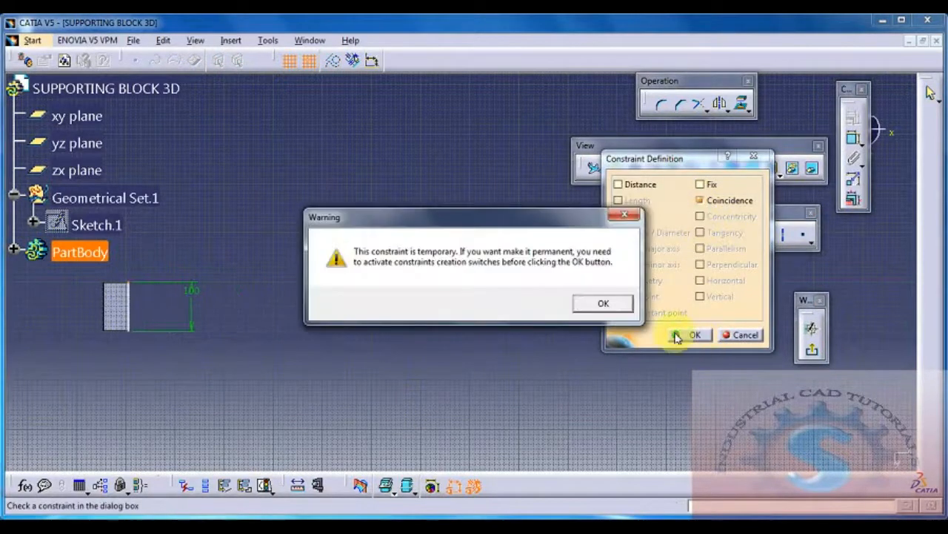
click(603, 304)
click(684, 335)
Step: Draw a horizontal line from the vertical line's upper end toward the origin and set its length to 275 mm
middle_drag(338, 334, 438, 333)
click(763, 234)
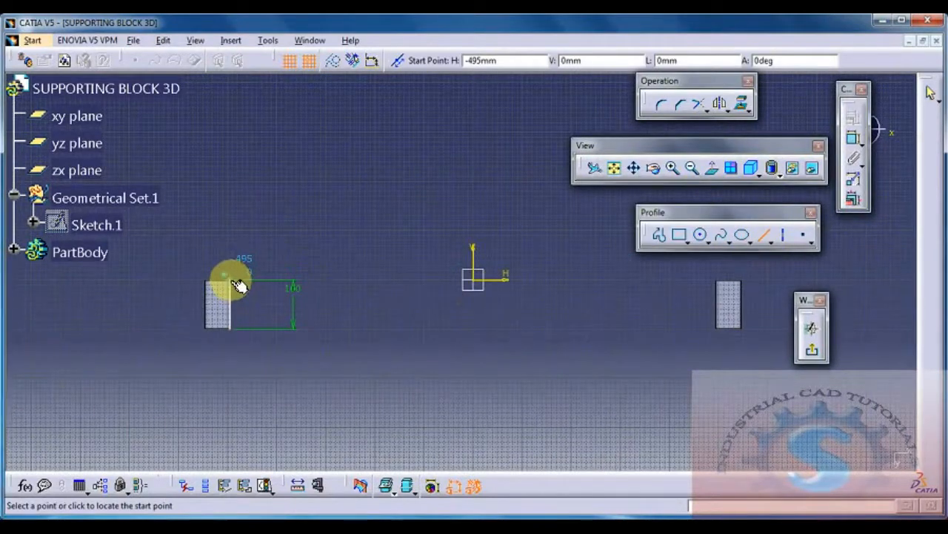
click(397, 277)
click(854, 138)
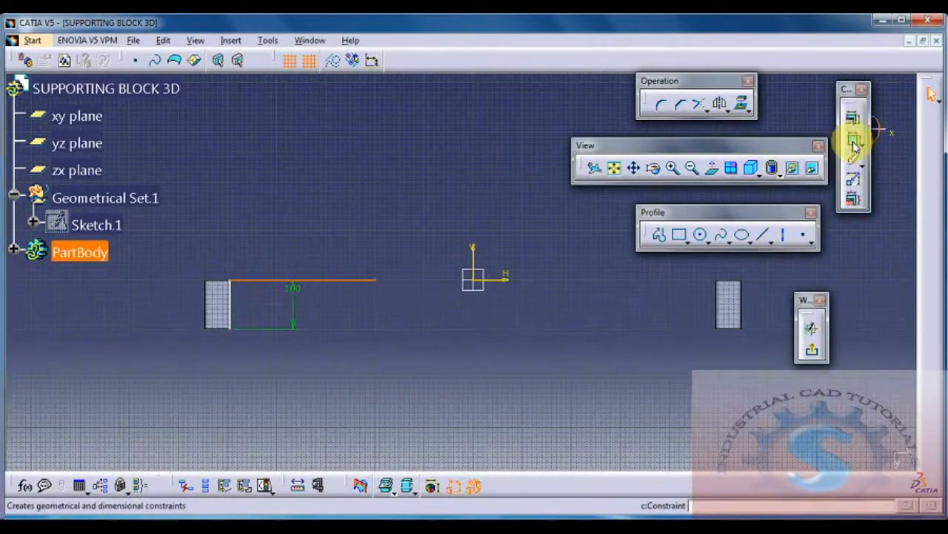
double_click(363, 176)
text(27)
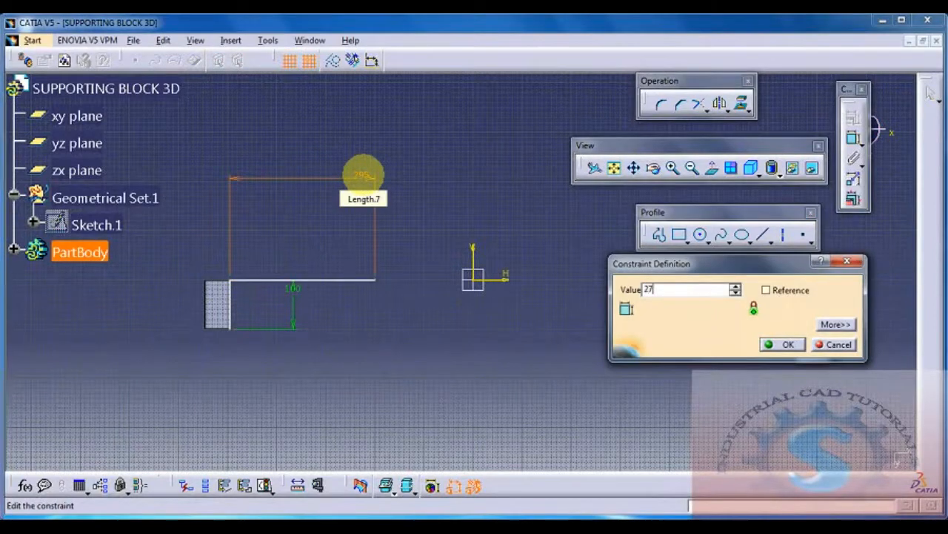
text(5mm)
key(Return)
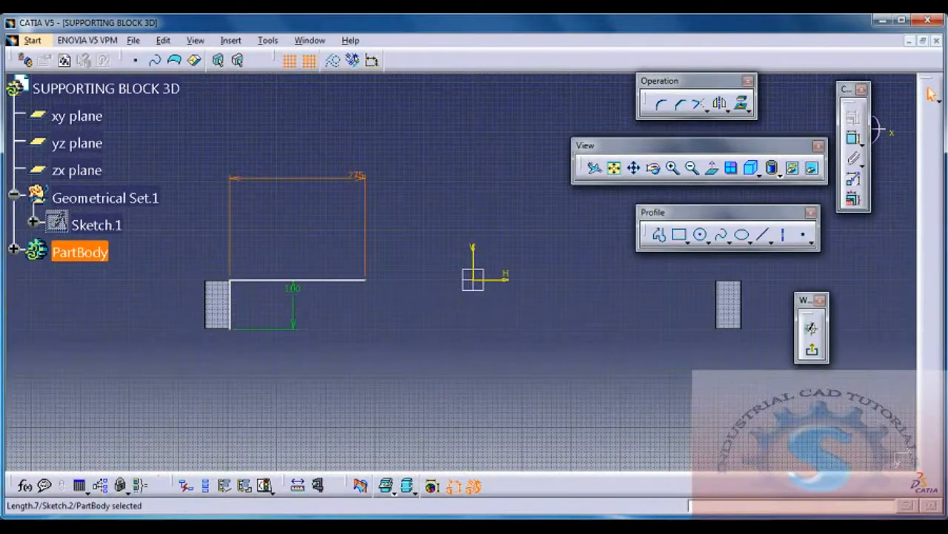
Step: Check the reference drawing and draw a rectangle about 50 mm wide and 100 mm high down from the 275 mm line's free end
key(alt+Tab)
key(alt+Tab)
middle_drag(519, 352, 435, 345)
click(678, 237)
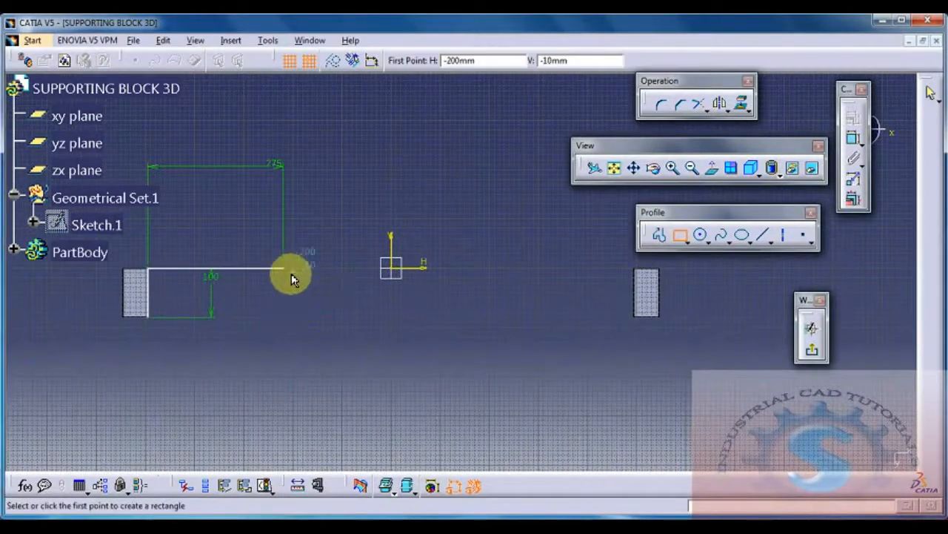
click(284, 267)
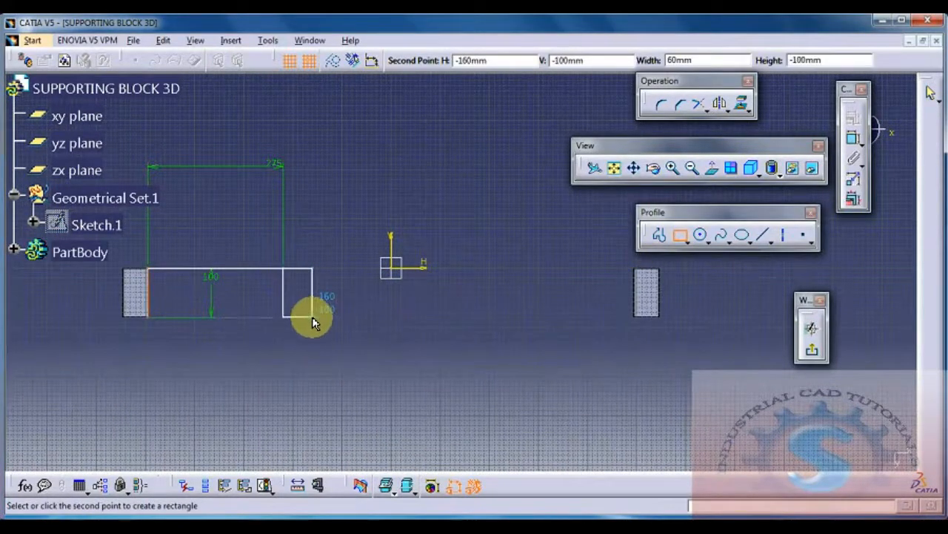
click(308, 318)
Step: Dimension the height and width of the rectangle at the end of the 275 mm line
click(856, 140)
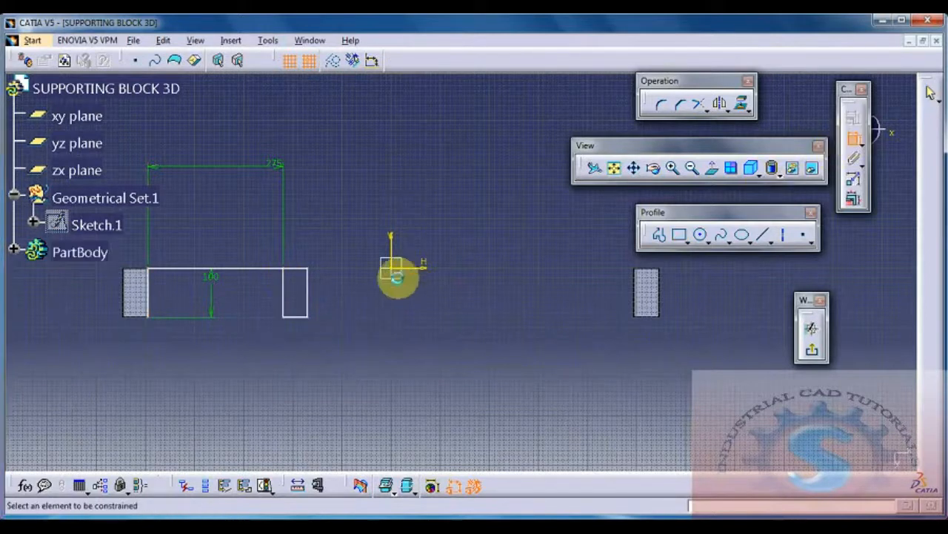
click(308, 297)
click(347, 297)
click(853, 138)
click(306, 247)
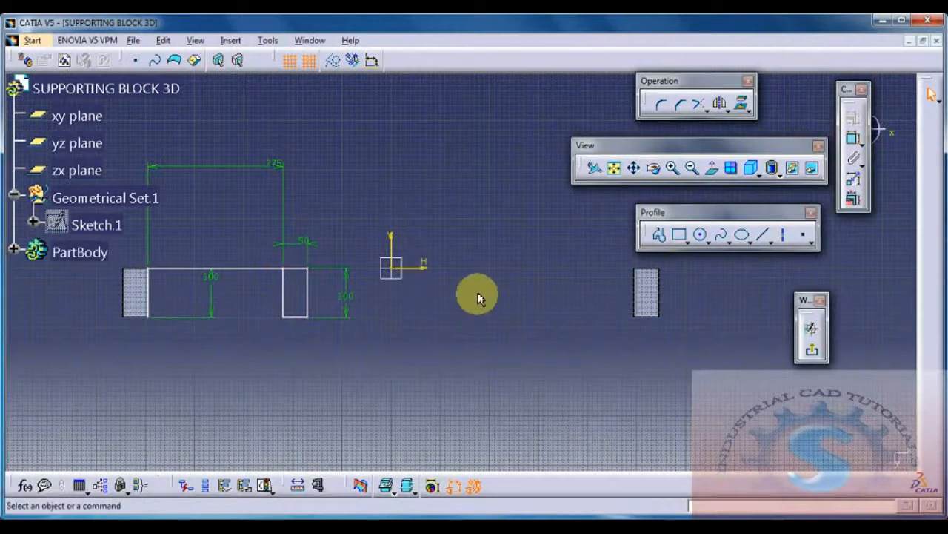
Step: Draw a horizontal line from the rectangle's upper right corner across the origin and set its length to 235 mm
click(763, 234)
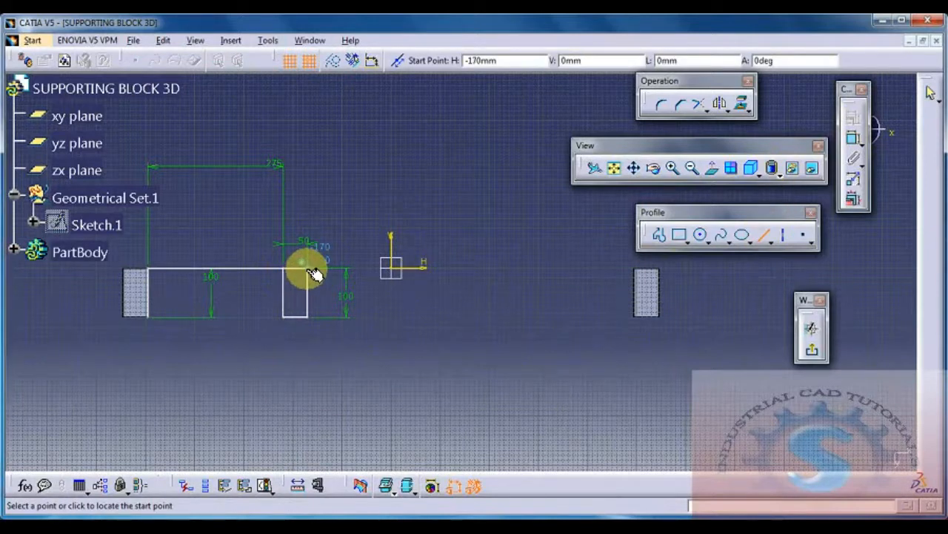
click(309, 268)
click(459, 268)
click(853, 138)
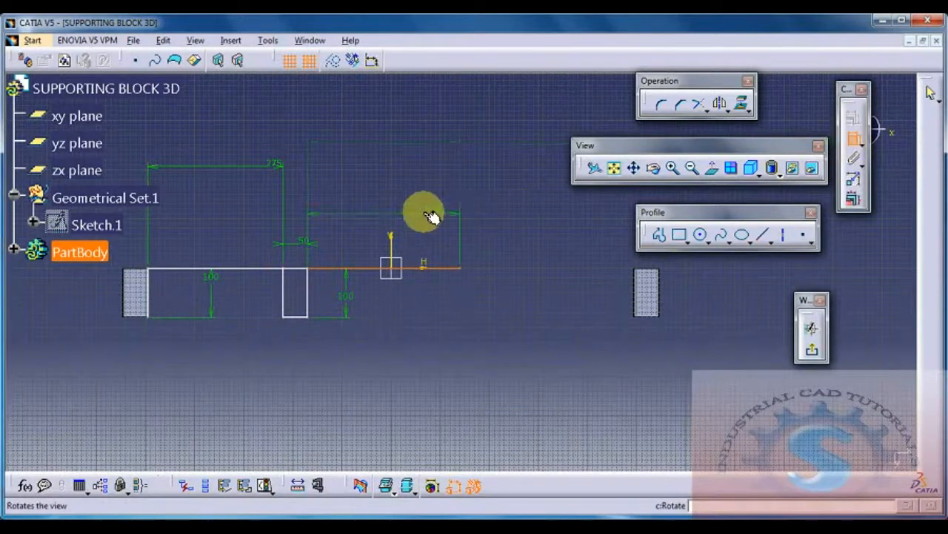
click(401, 197)
double_click(400, 199)
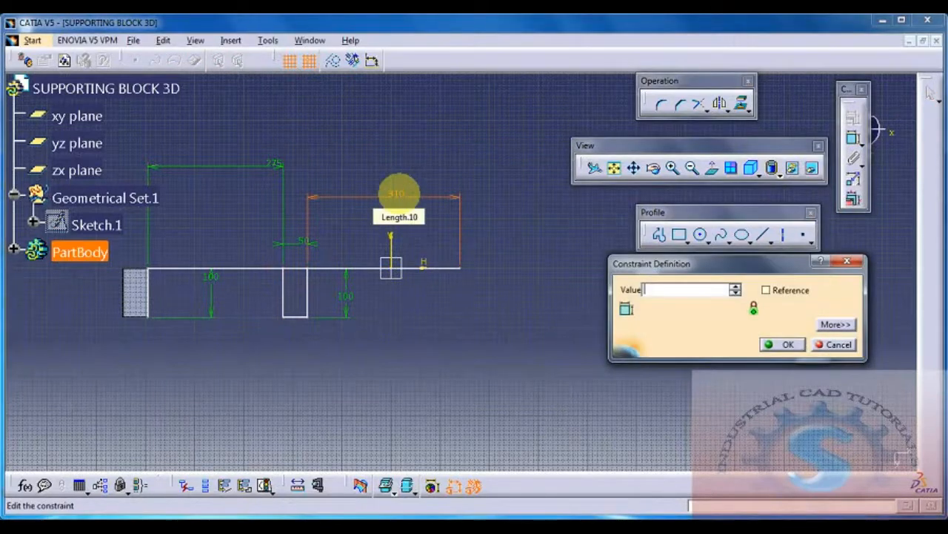
key(Return)
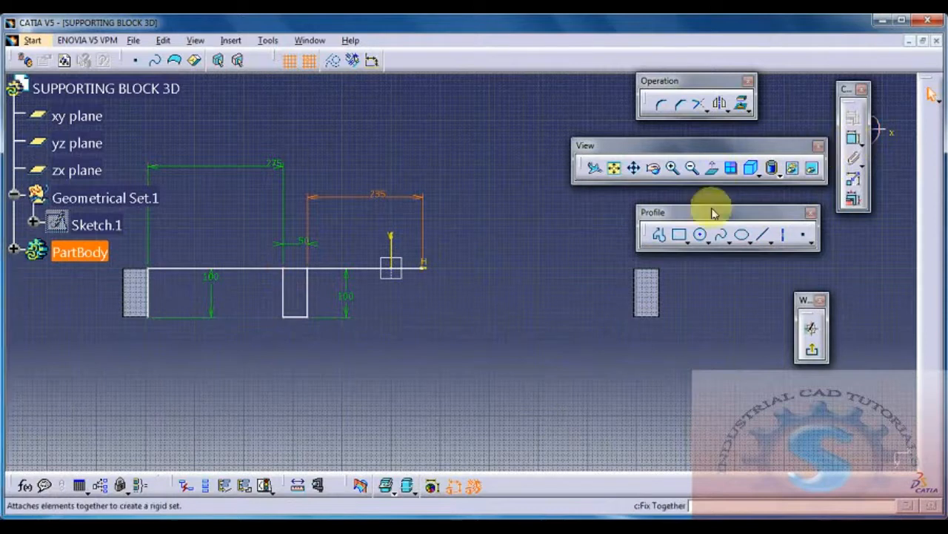
Step: Draw a second rectangle about 45 mm wide and 100 mm high at the 235 mm line's end, dimensioning its height and width
click(680, 238)
click(427, 271)
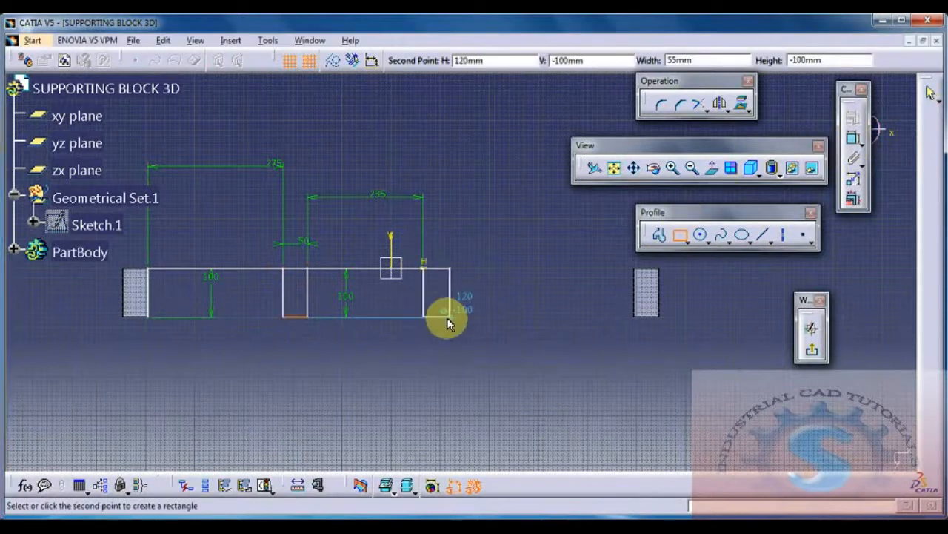
click(443, 320)
click(854, 136)
click(446, 290)
click(471, 290)
click(851, 137)
click(445, 270)
click(449, 222)
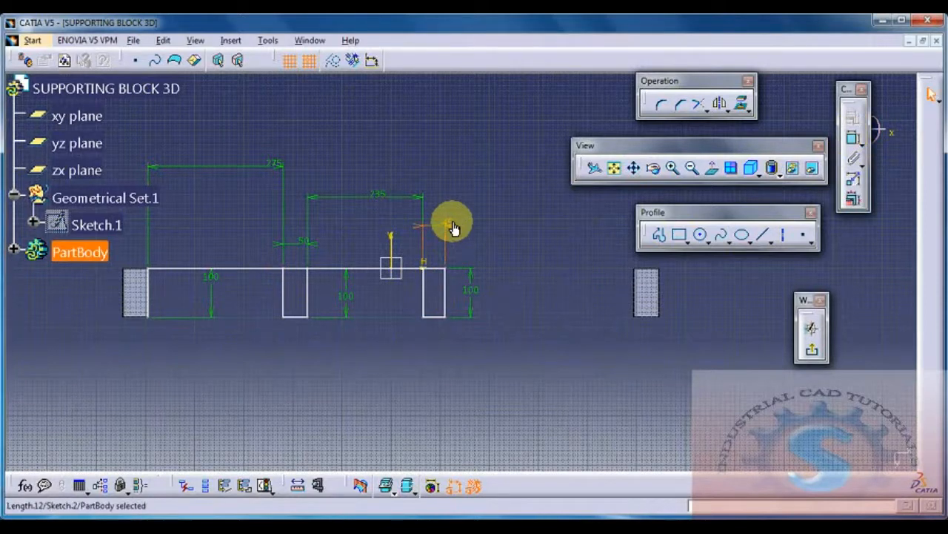
Step: Try to set the second rectangle's width to 50 mm, then undo the change
double_click(450, 224)
text(50)
key(Return)
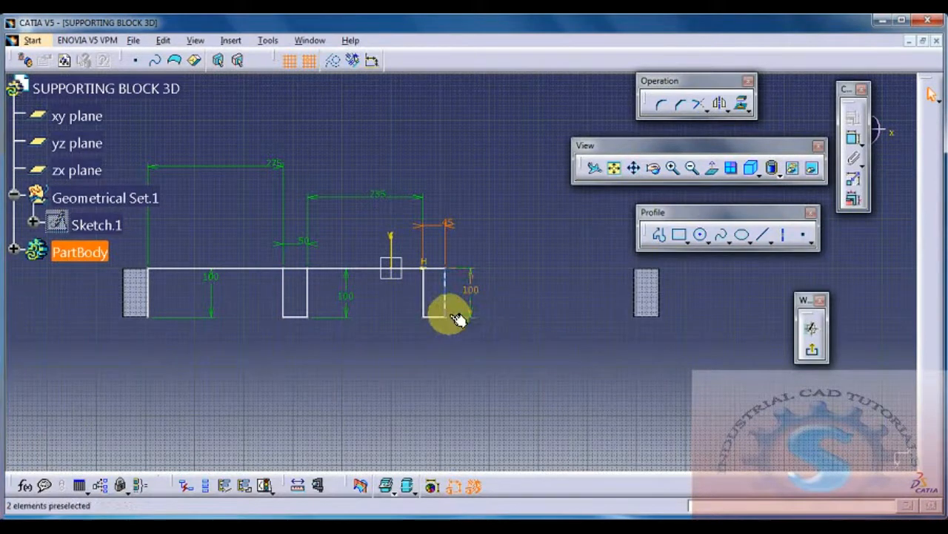
middle_drag(448, 315, 441, 324)
key(ctrl)
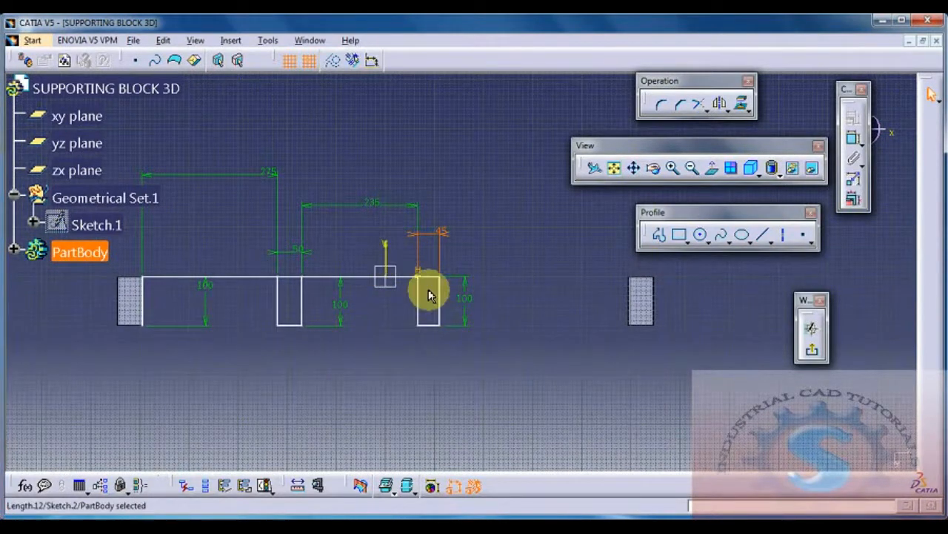
double_click(444, 241)
text(50mm)
key(Return)
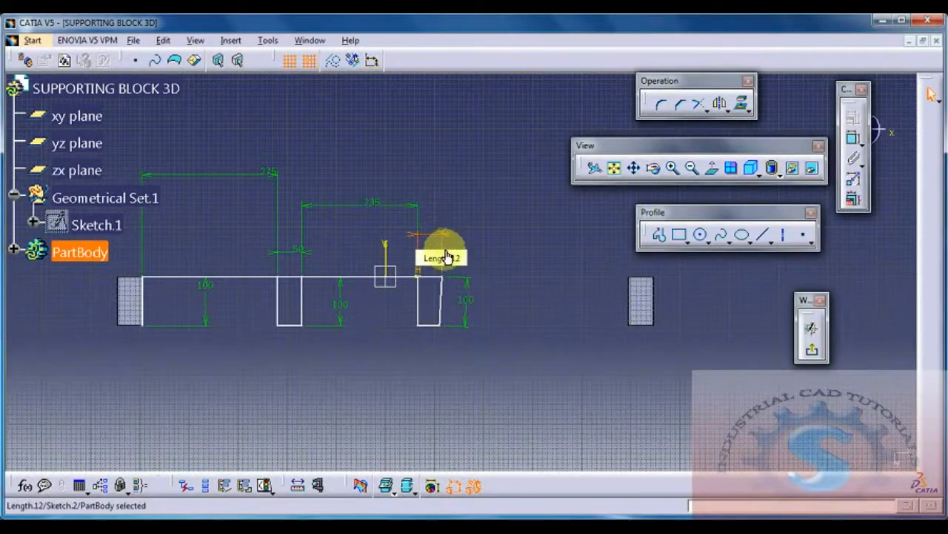
key(ctrl+z)
click(507, 347)
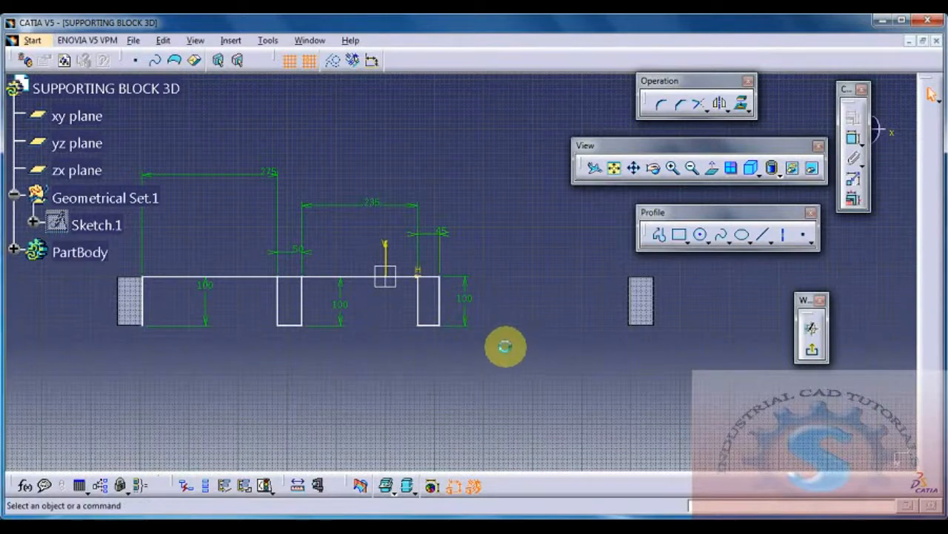
Step: Dimension the distance between the second rectangle's right edge and the vertical axis
click(443, 306)
ctrl+click(389, 261)
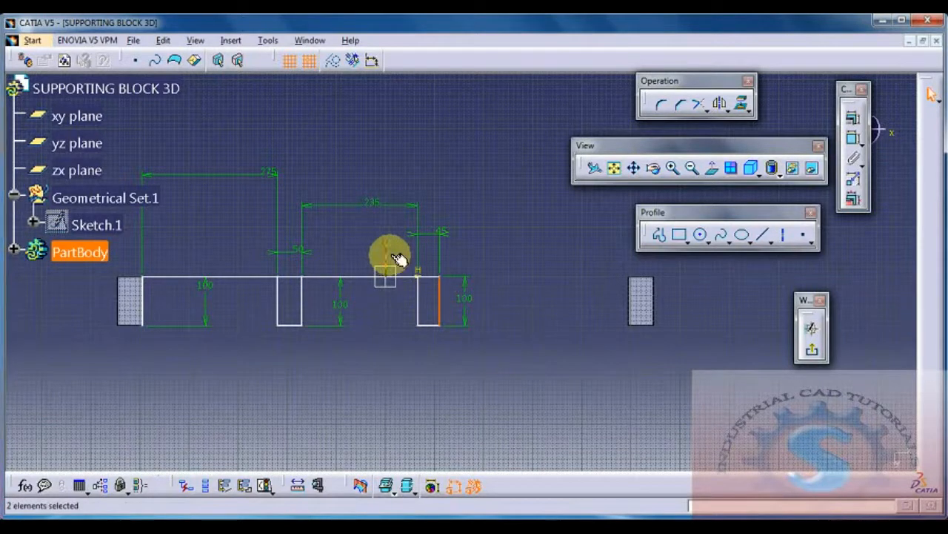
click(852, 139)
Step: Retry a 50 mm width on the second rectangle with its right edge located from the axis, and undo the change
double_click(443, 233)
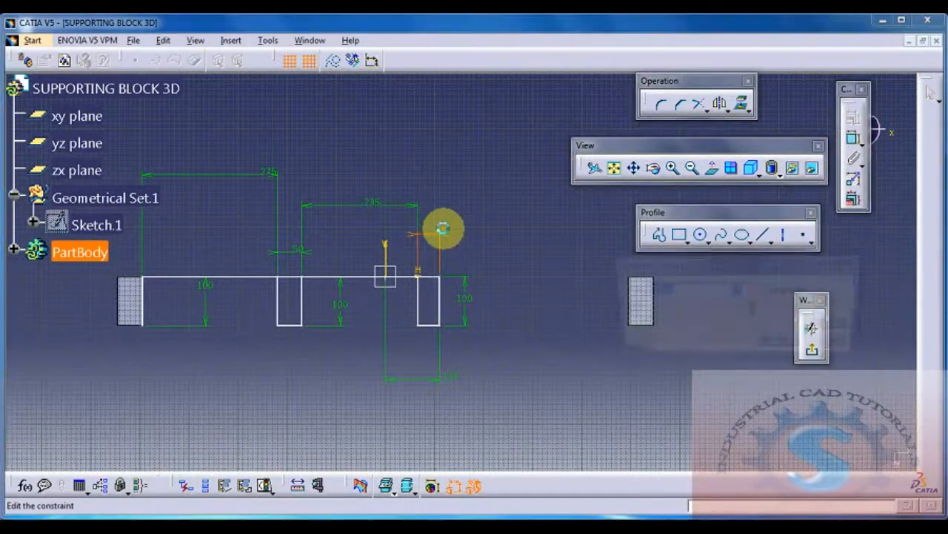
text(5mm)
key(Return)
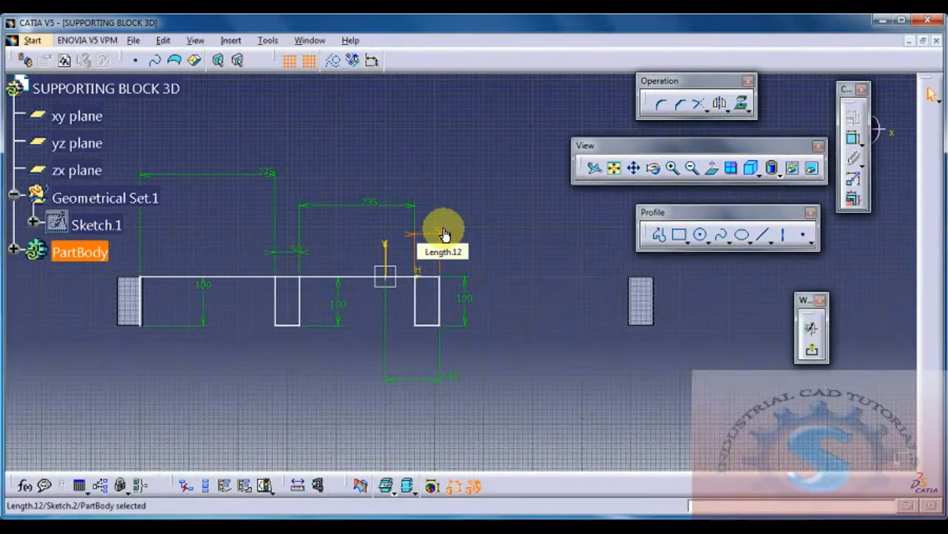
middle_drag(495, 283, 538, 312)
key(ctrl+z)
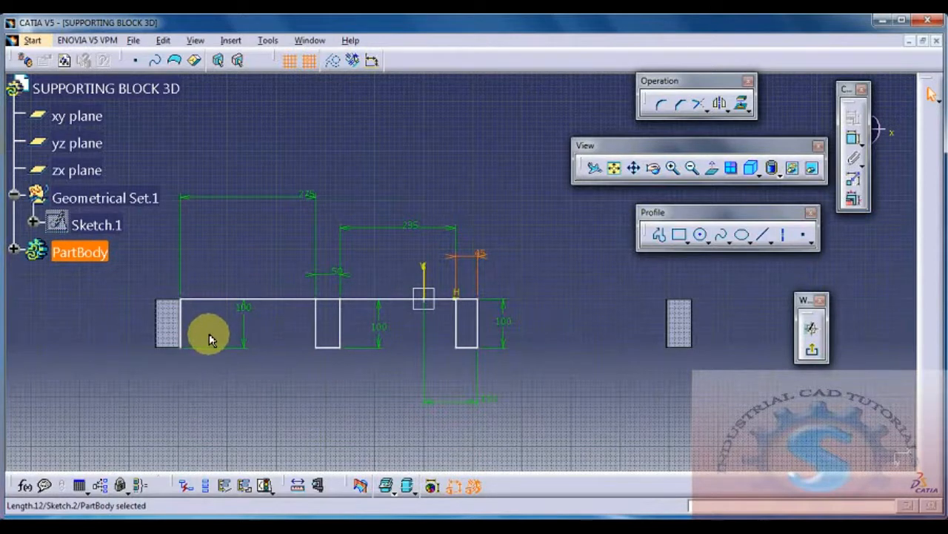
Step: Dimension the distance between the outer block's vertical line and the vertical axis, and open the second rectangle's width dimension for editing
click(179, 320)
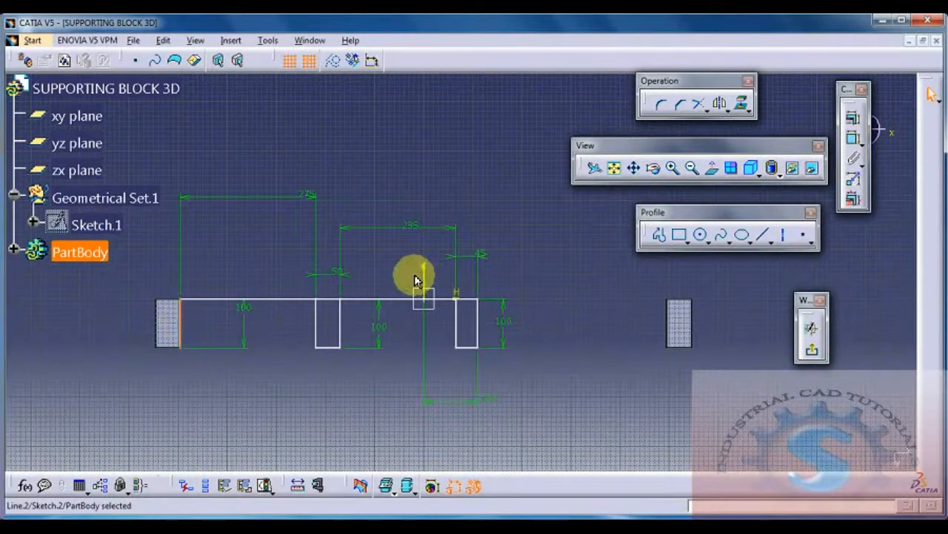
ctrl+click(423, 271)
click(853, 140)
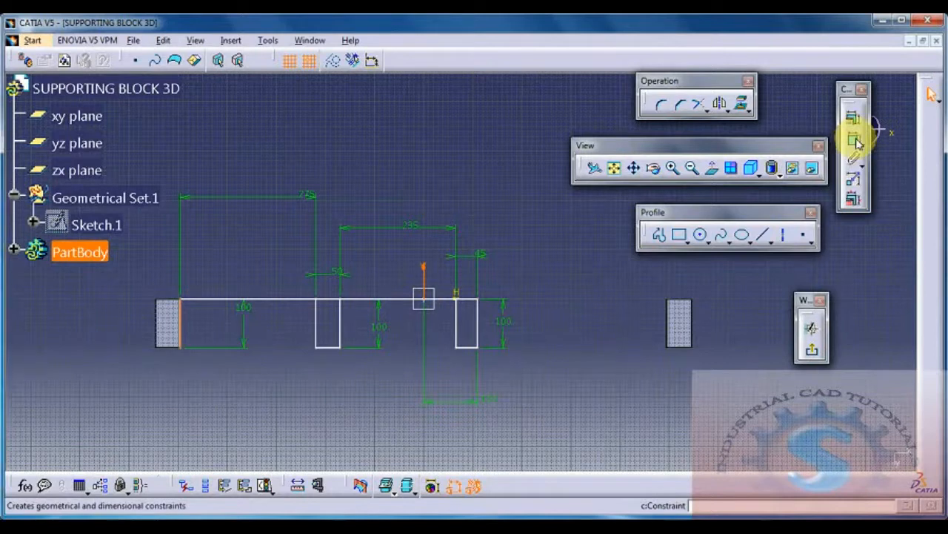
click(260, 419)
double_click(482, 254)
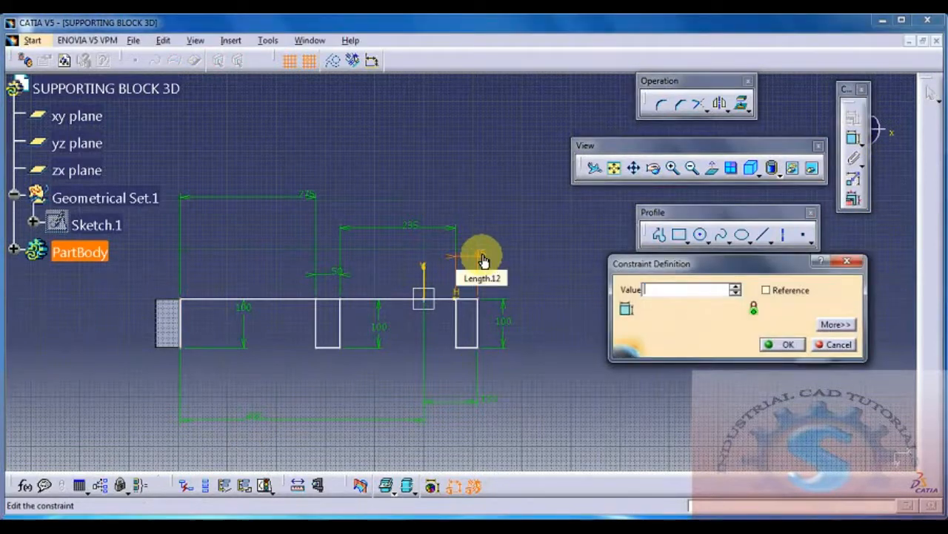
key(Return)
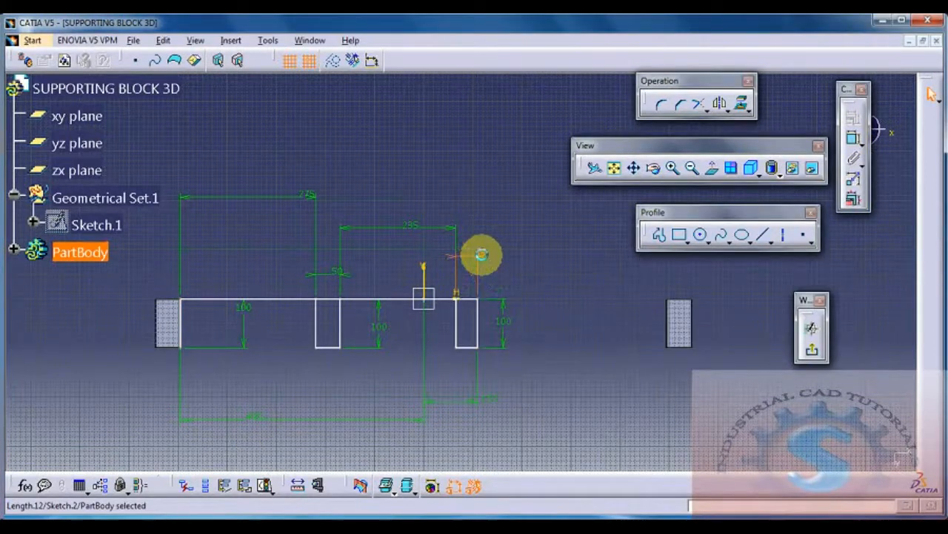
middle_drag(521, 356, 498, 353)
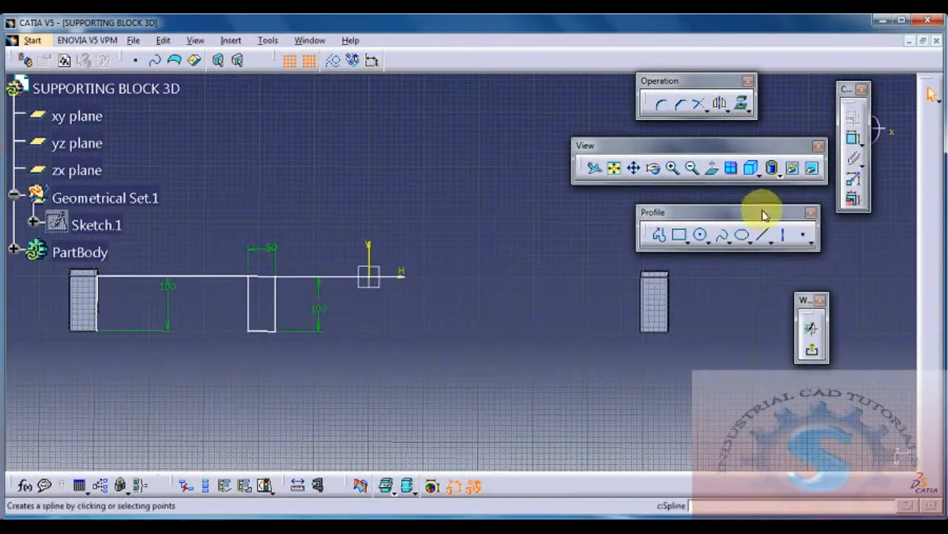
Step: Try to draw a 100 mm vertical line down from the free end of the horizontal line and dimension its length
click(763, 237)
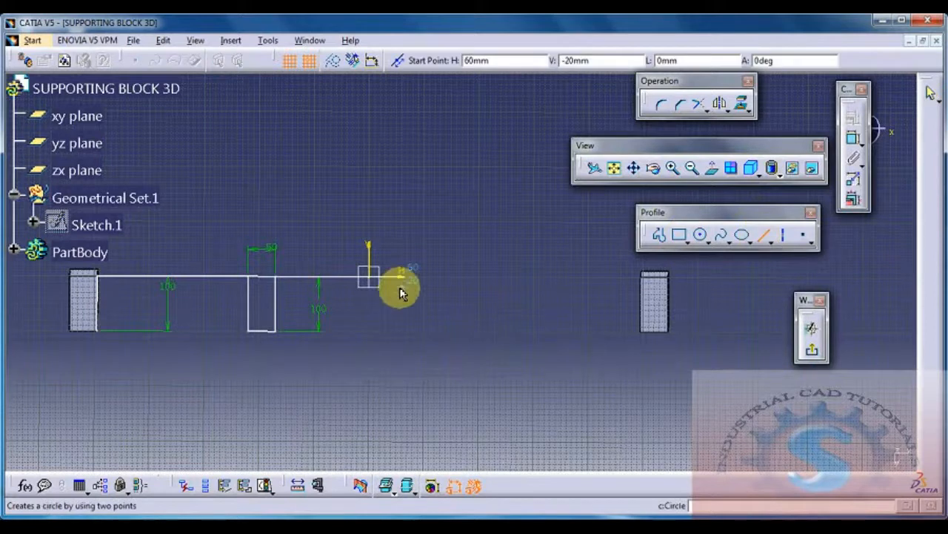
click(404, 276)
click(404, 331)
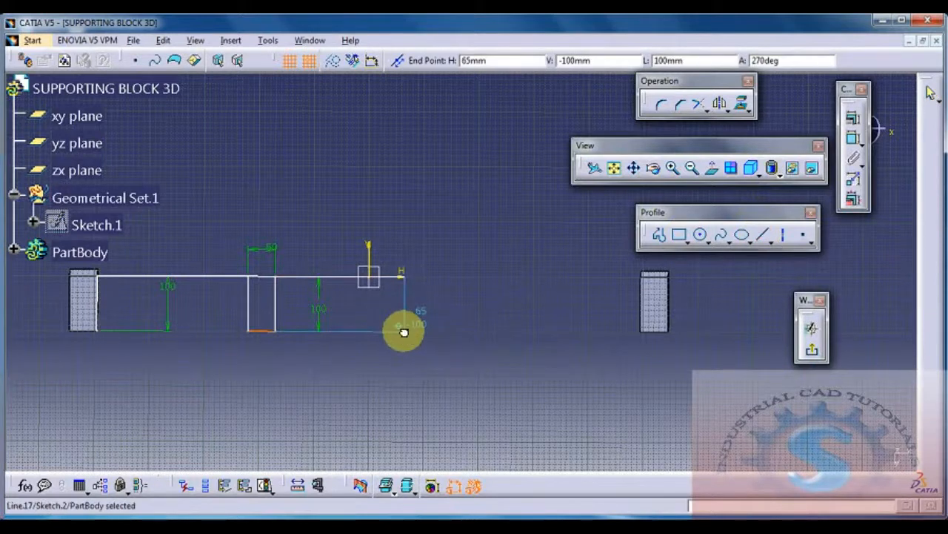
click(849, 140)
click(370, 319)
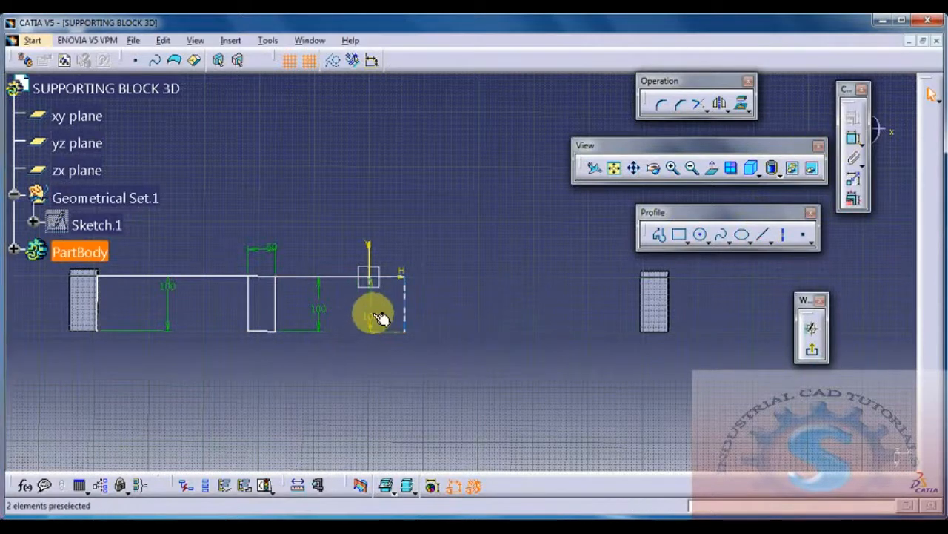
double_click(374, 319)
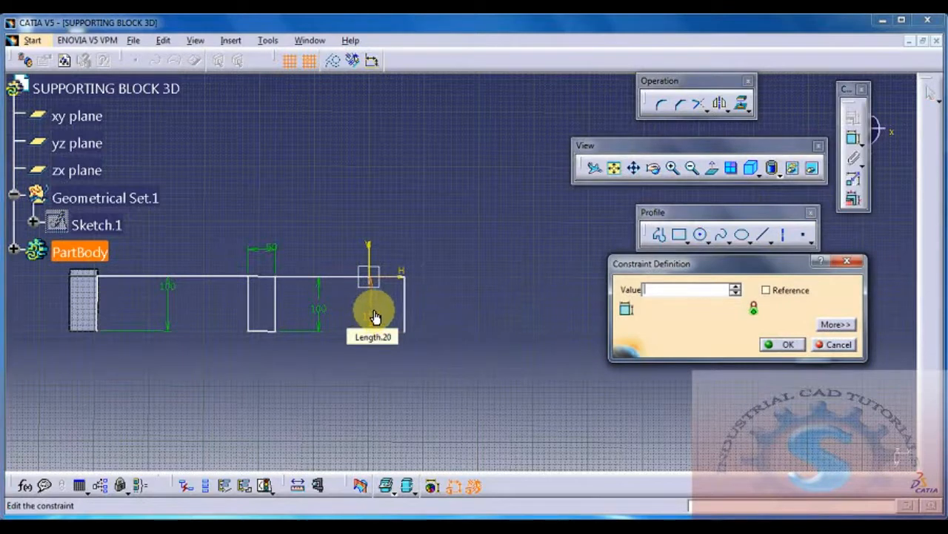
key(Return)
click(766, 345)
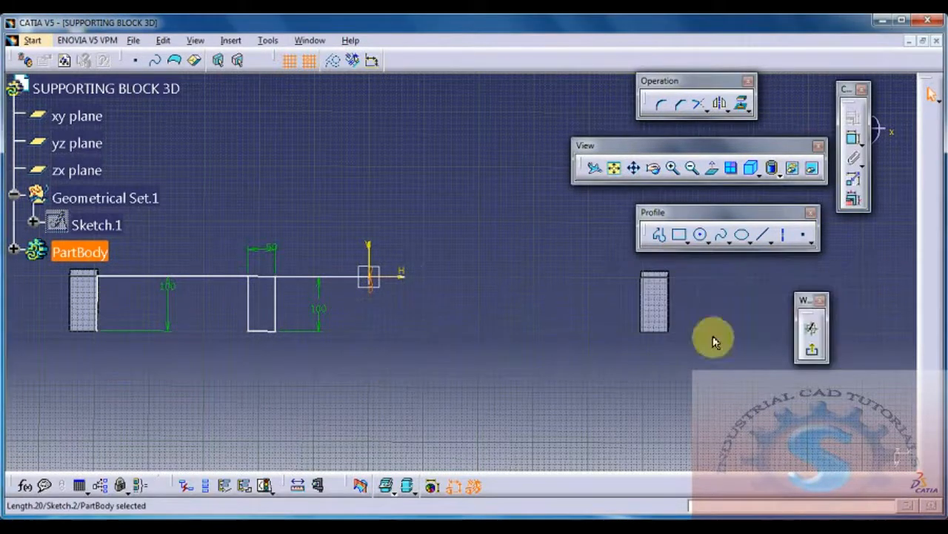
click(764, 234)
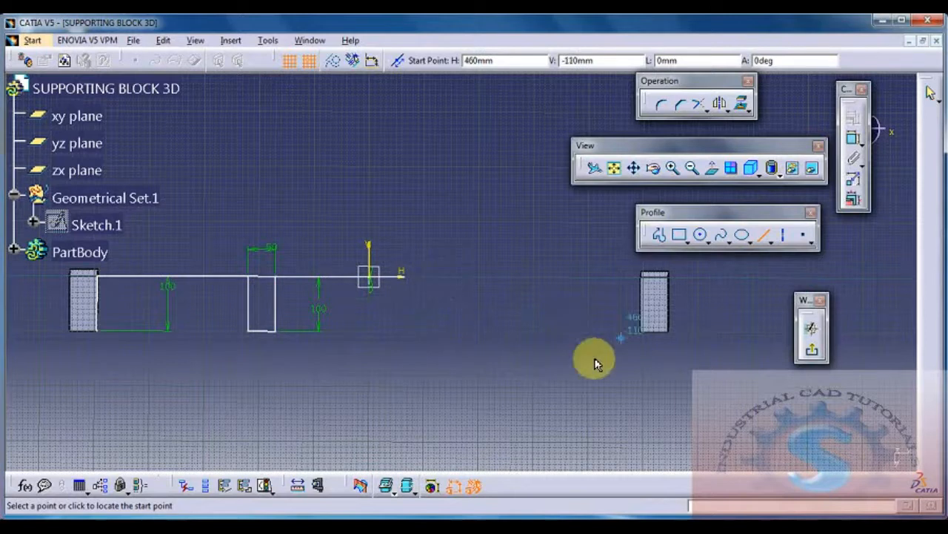
key(Escape)
Step: Draw a vertical line down from the free end of the horizontal line and set its length to 100 mm
click(707, 177)
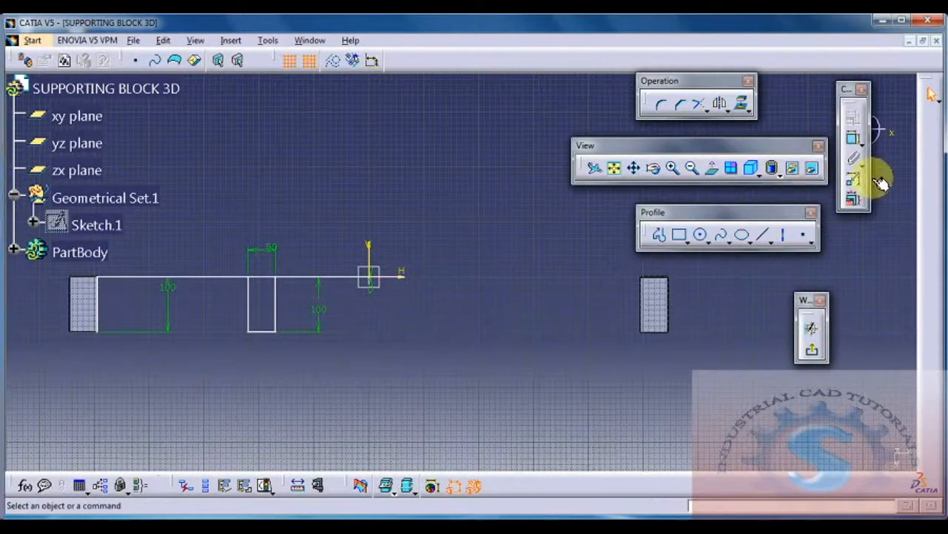
click(763, 234)
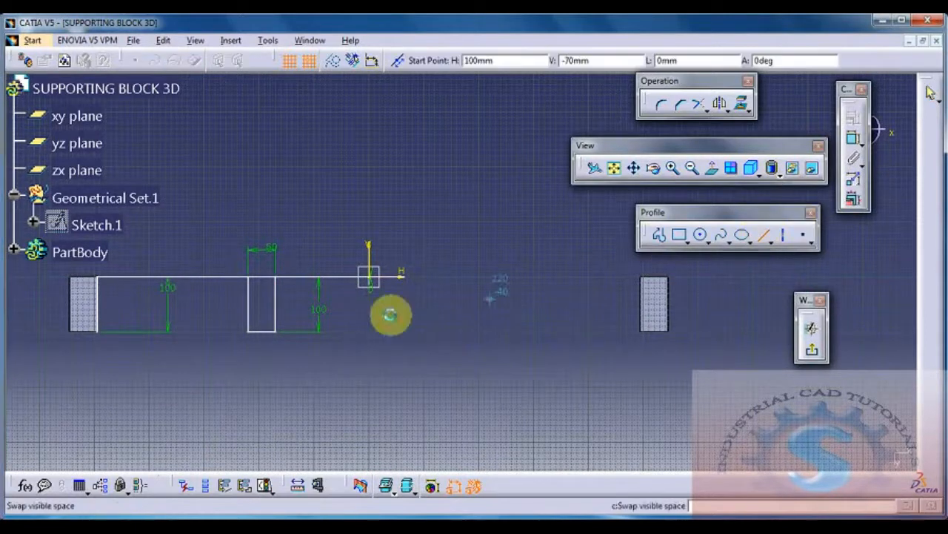
click(403, 278)
click(408, 333)
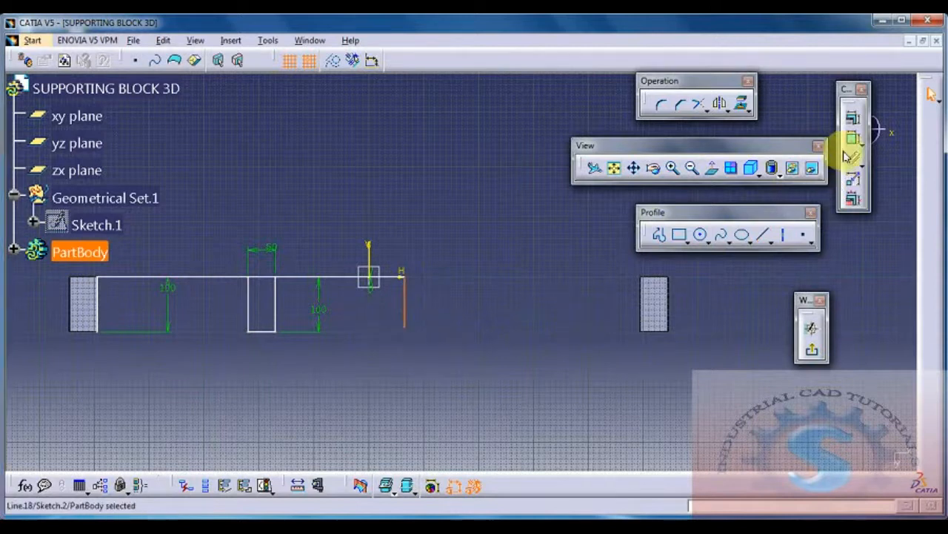
double_click(457, 314)
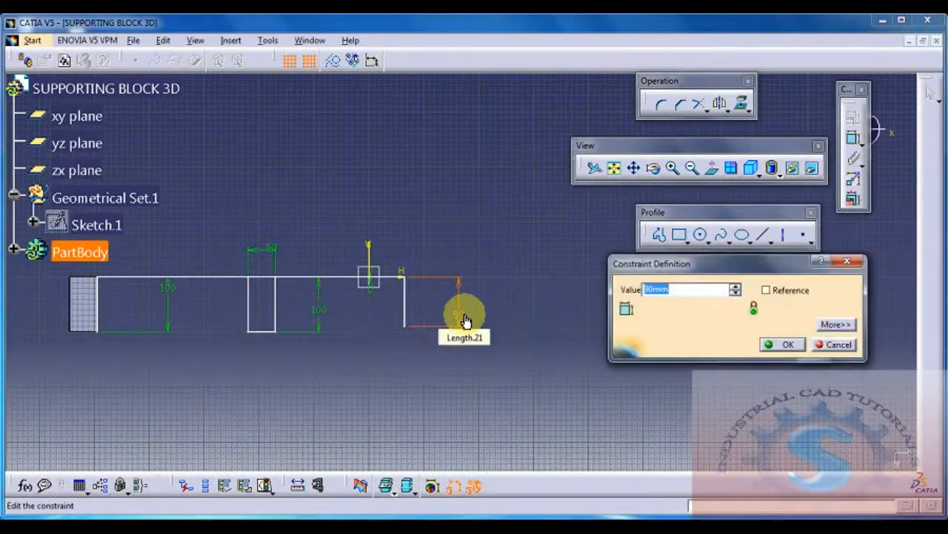
text(100)
key(Return)
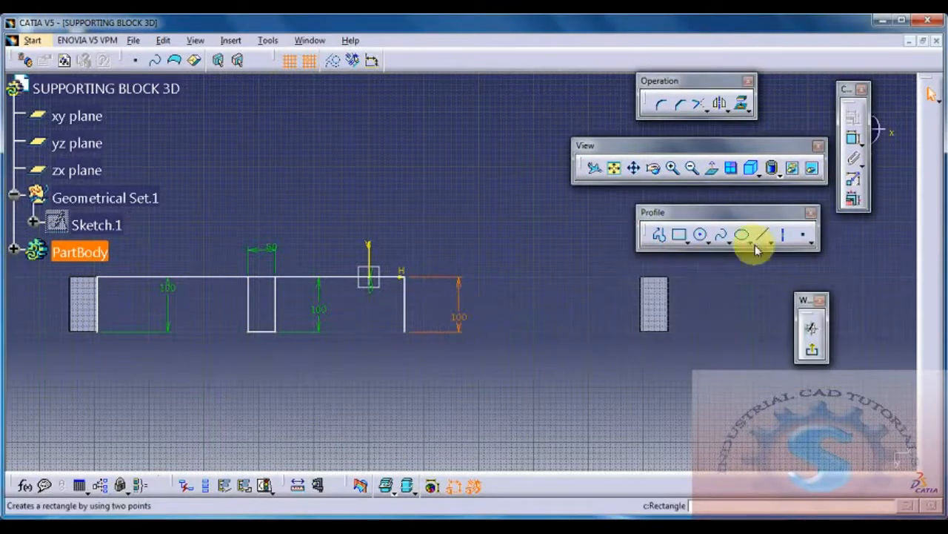
Step: Draw a horizontal line outward from the lower end of the new vertical line and set its length to 50 mm
click(762, 235)
click(404, 331)
click(460, 332)
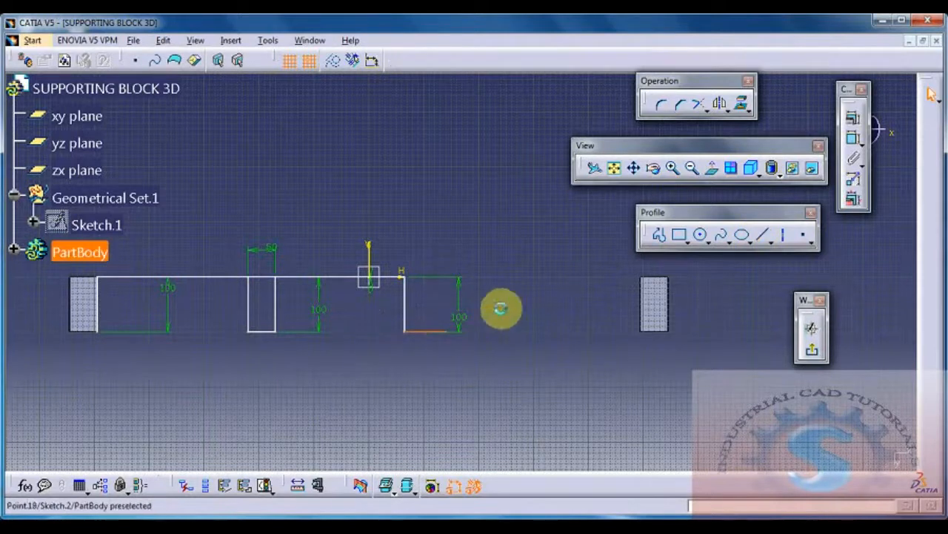
click(853, 137)
click(447, 372)
double_click(449, 375)
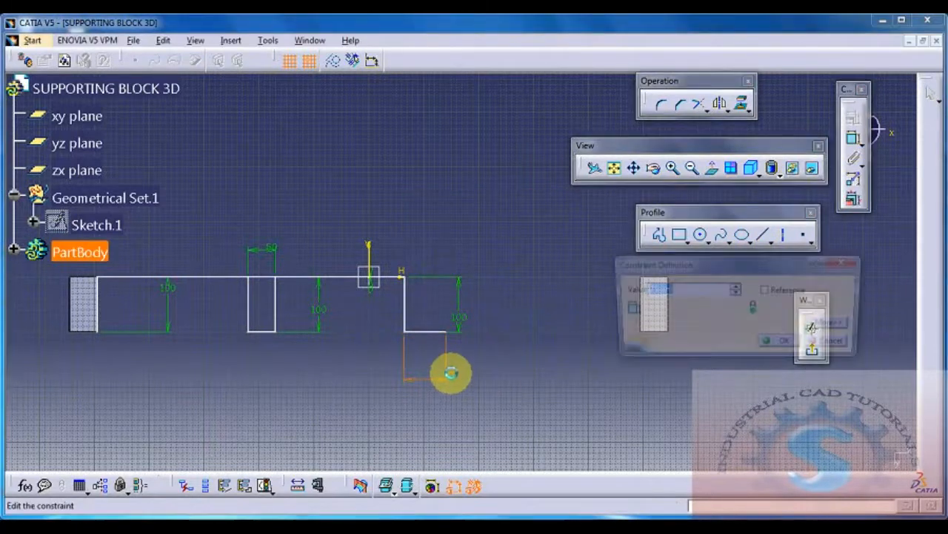
text(50)
key(Return)
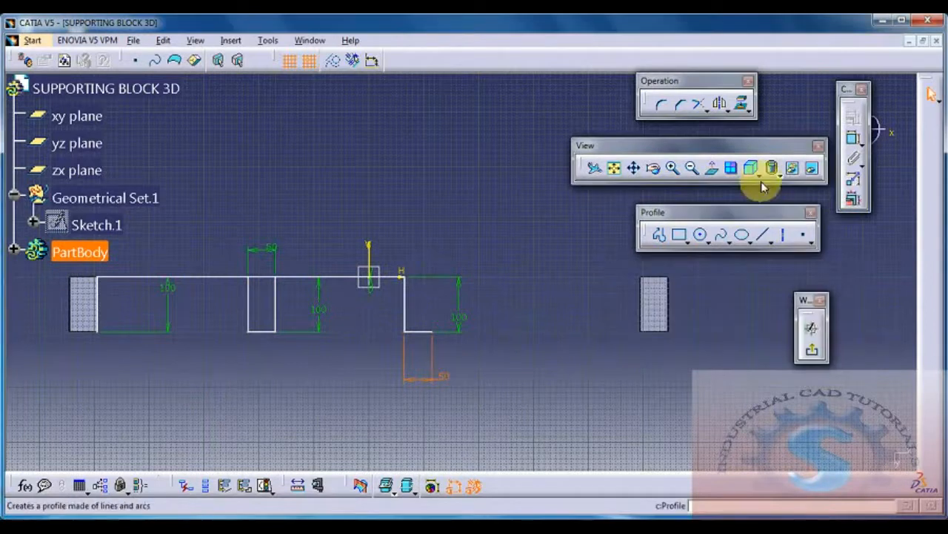
Step: Close the second block profile with a 100 mm vertical line up to the horizontal axis and a 50 mm line along its upper edge
click(767, 235)
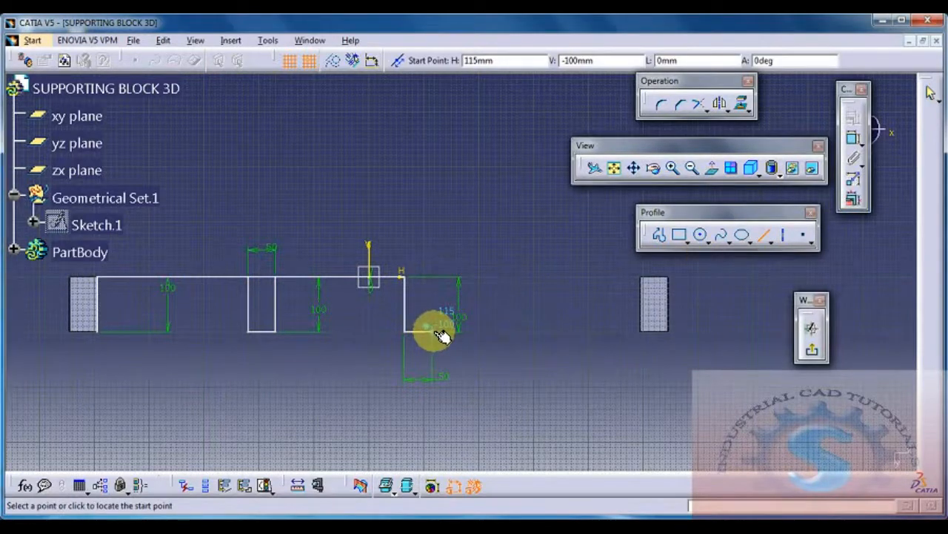
click(433, 331)
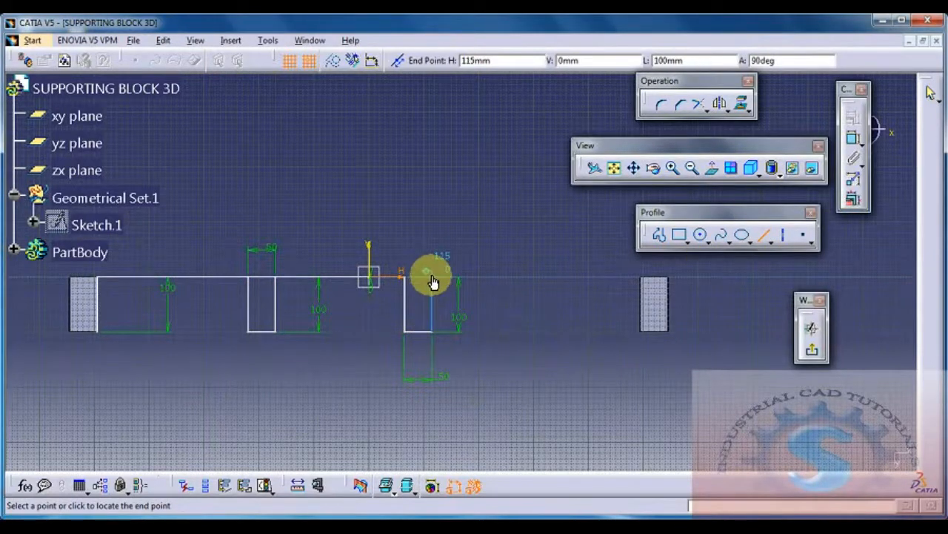
click(433, 280)
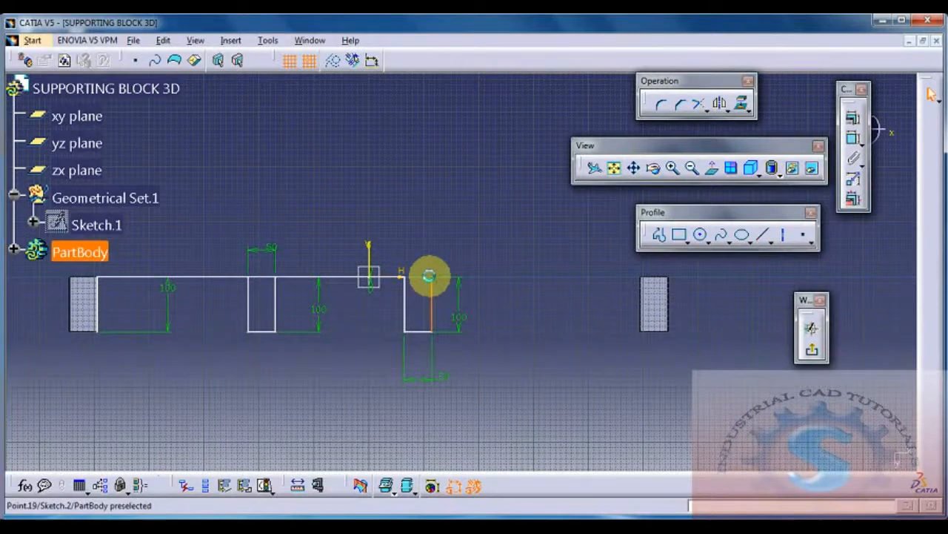
click(766, 237)
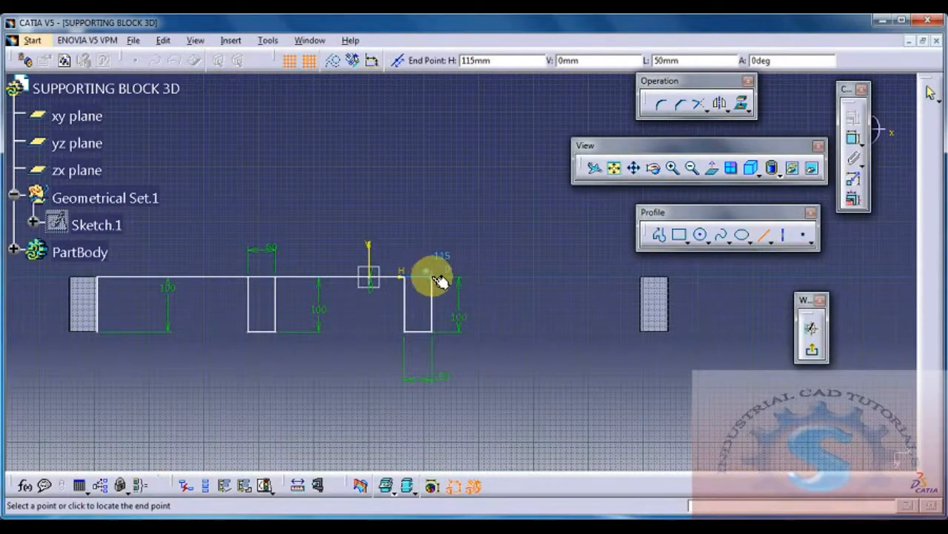
click(437, 275)
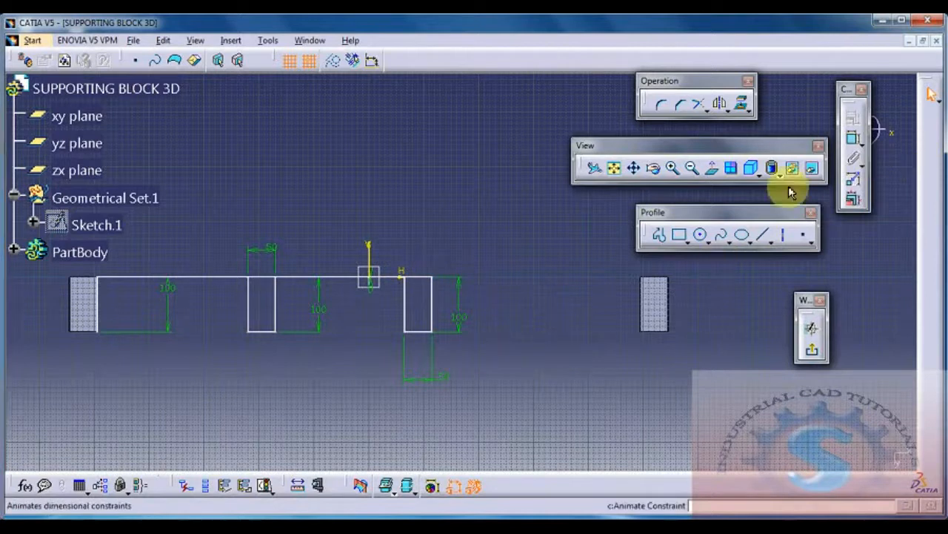
click(767, 237)
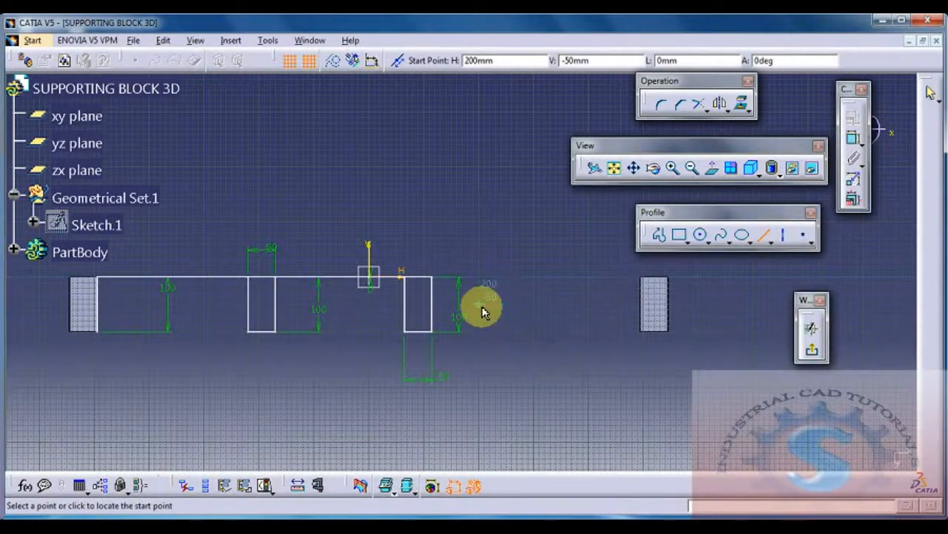
key(Escape)
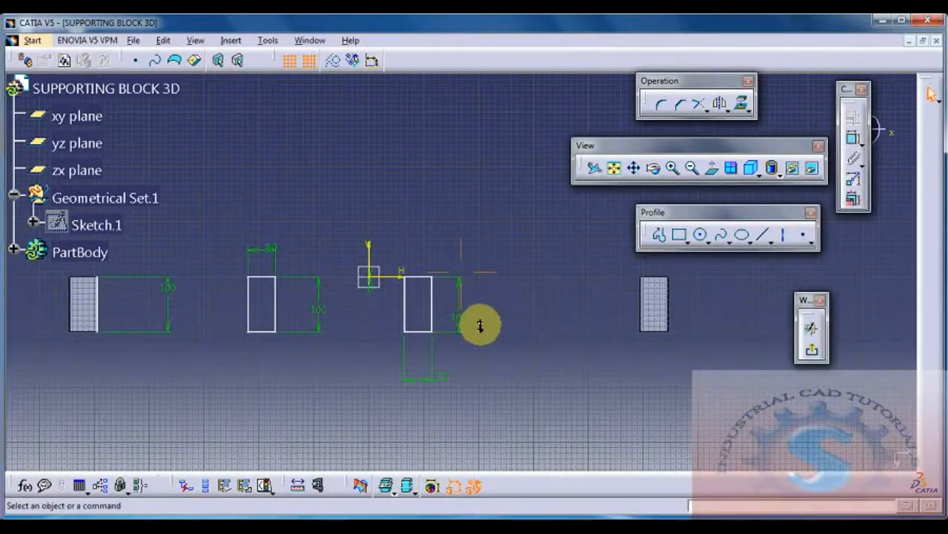
Step: Exit the sketch and try to pad it 540 mm with the open profile included
middle_drag(480, 326, 478, 349)
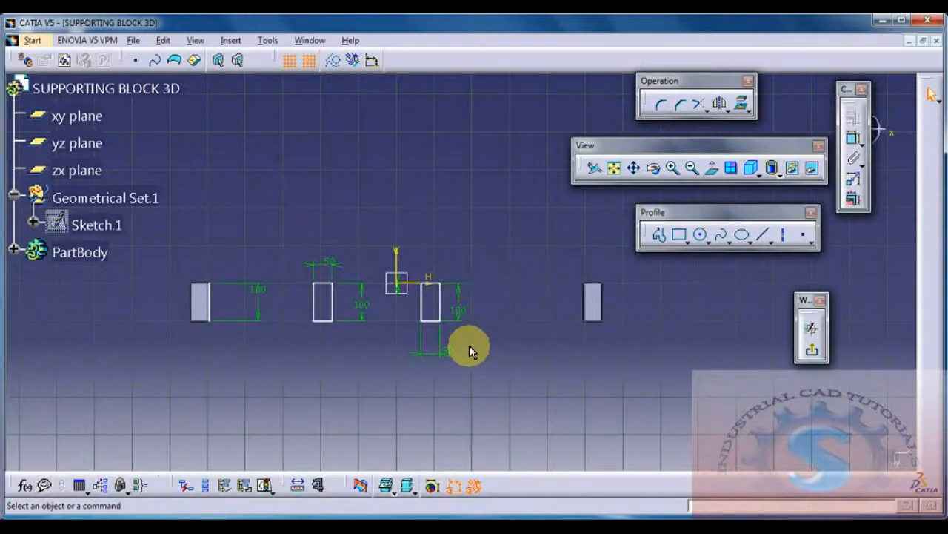
click(817, 353)
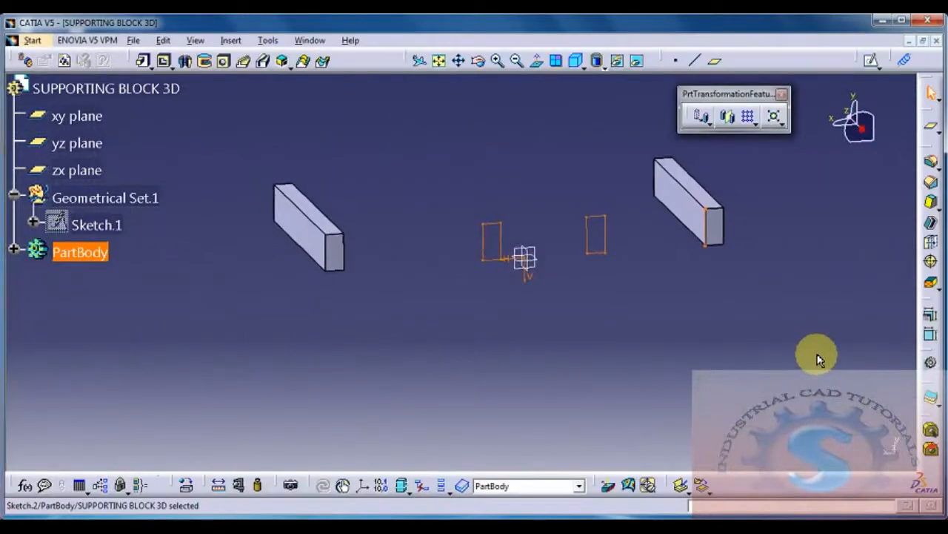
click(139, 64)
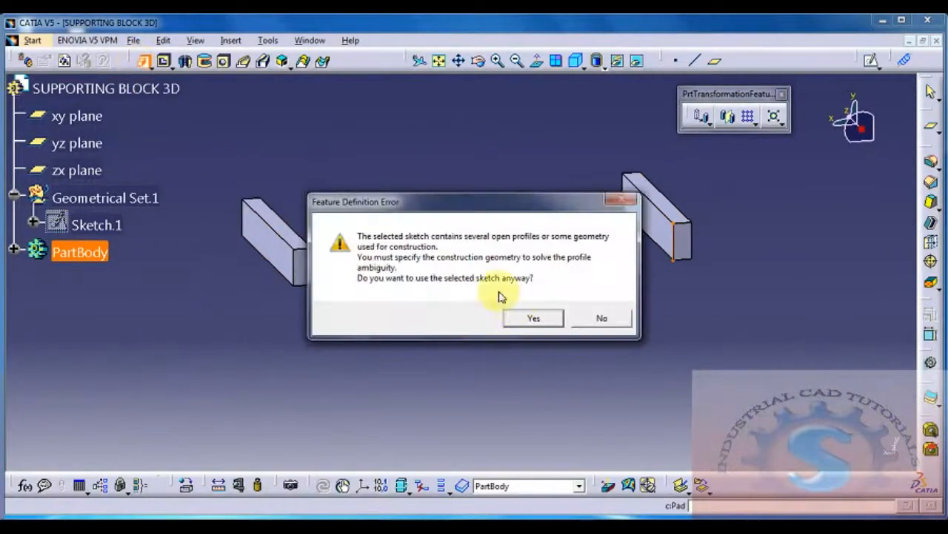
click(542, 319)
middle_drag(540, 311, 377, 392)
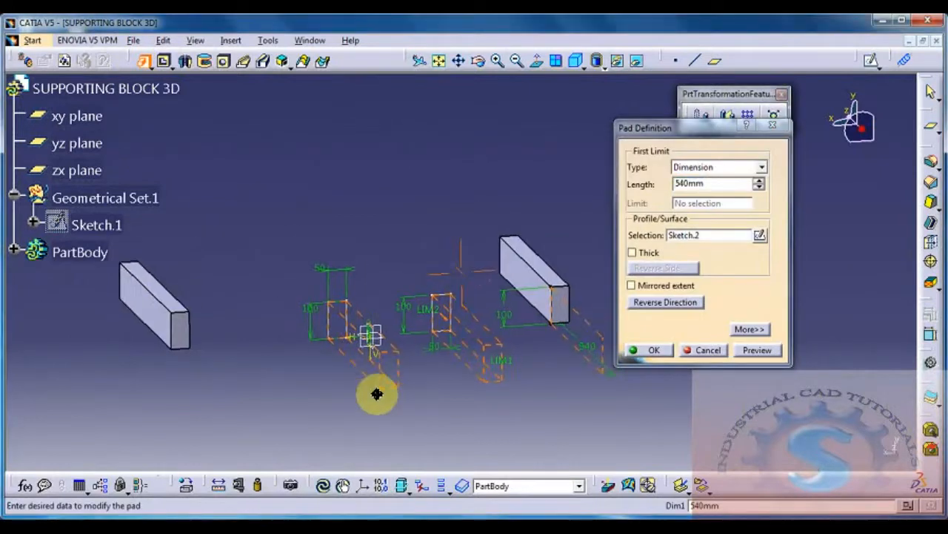
click(704, 350)
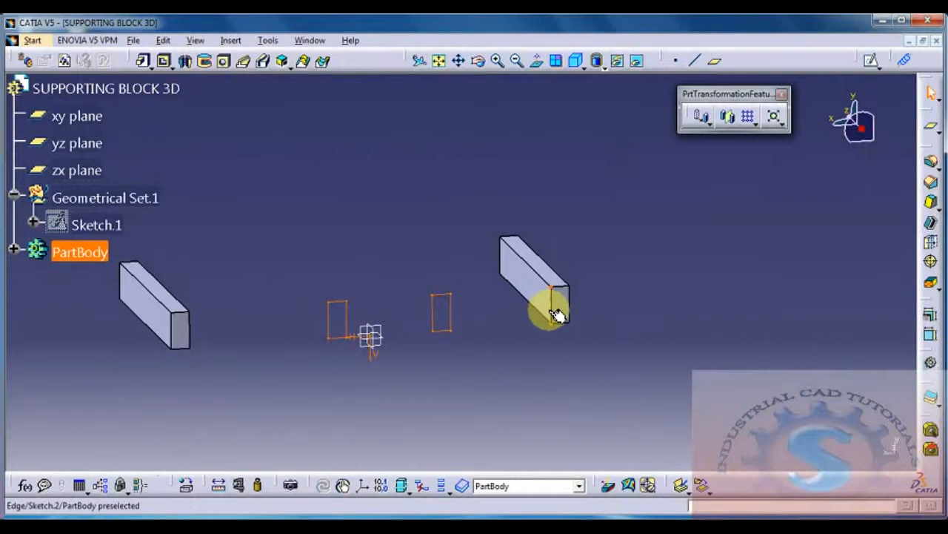
Step: Delete the leftover vertical line beside the outer block from the sketch and pad the two inner block profiles 540 mm
double_click(552, 311)
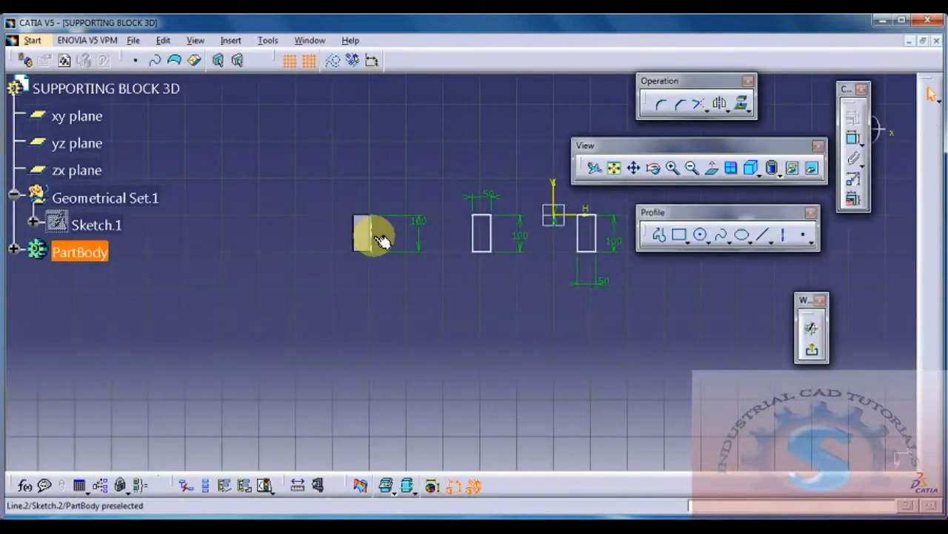
key(Delete)
click(812, 350)
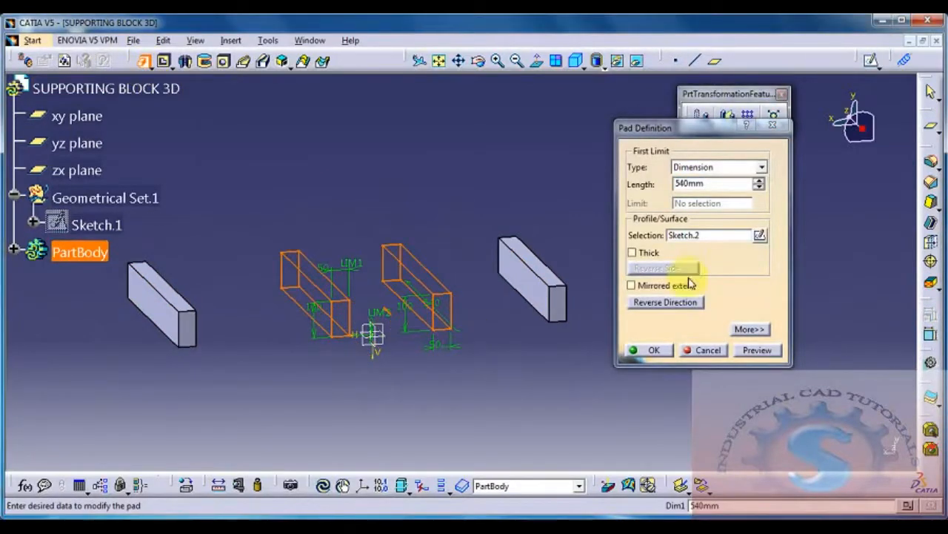
click(757, 350)
click(652, 349)
Step: Start a new sketch on the front end face of the mirrored outer block
mouse_move(525, 360)
middle_down()
mouse_move(586, 398)
mouse_move(547, 345)
mouse_move(481, 361)
mouse_move(461, 377)
middle_up()
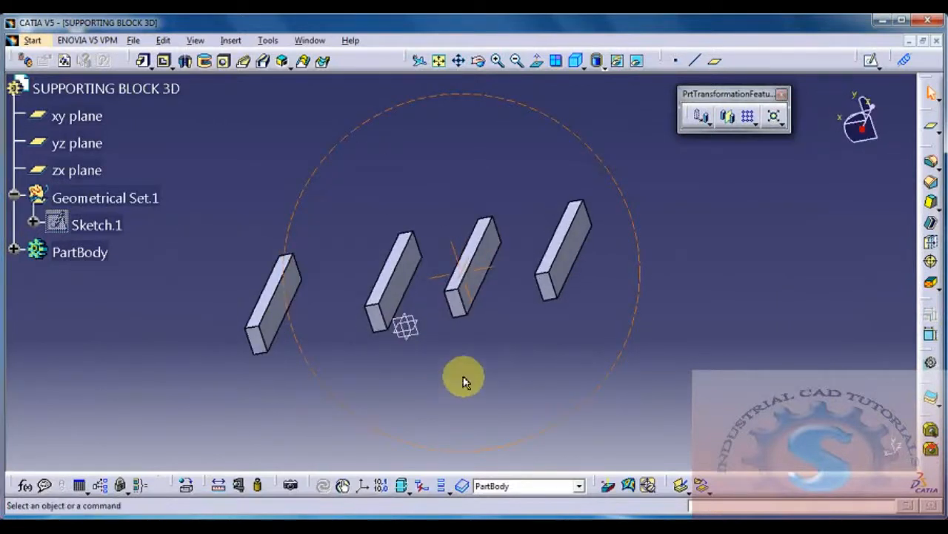
click(562, 289)
click(872, 61)
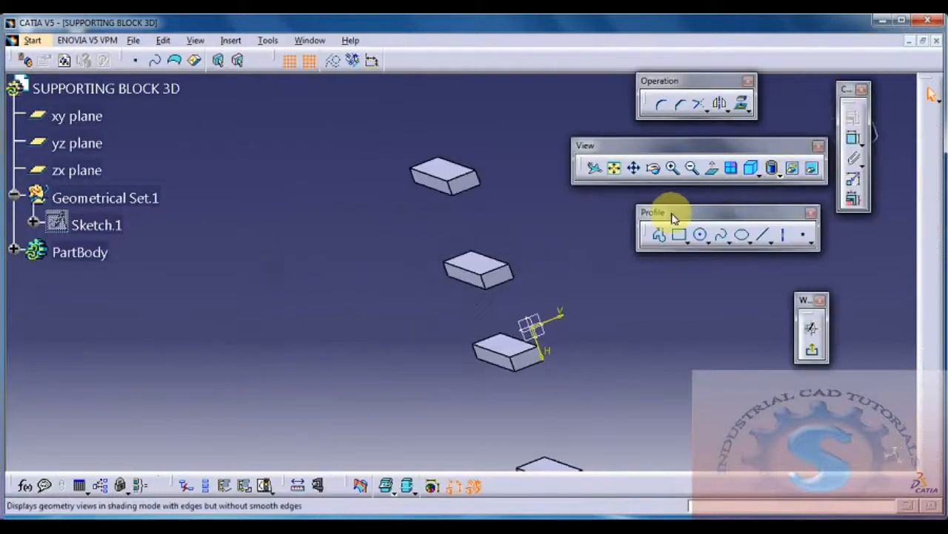
Step: Sketch a rectangle about 1090 mm long across the end faces of all four blocks
click(681, 238)
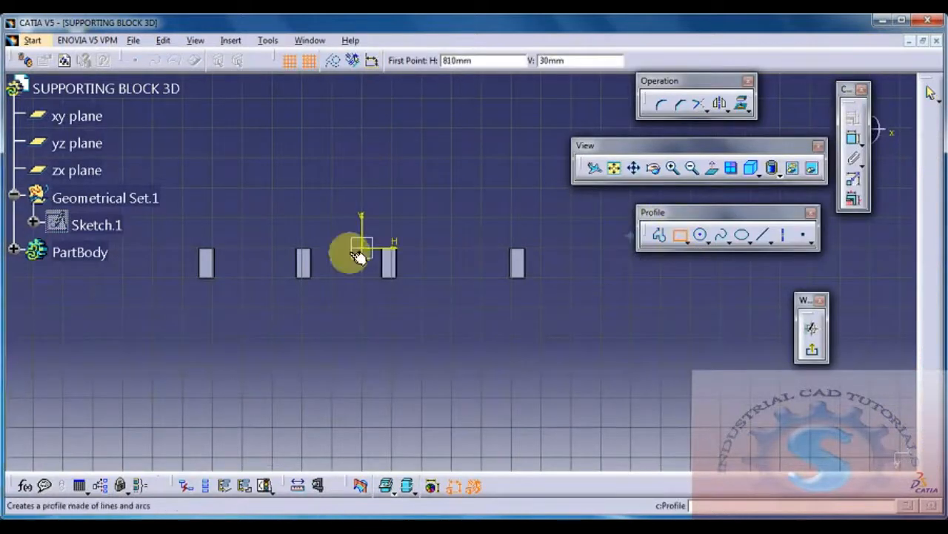
click(207, 252)
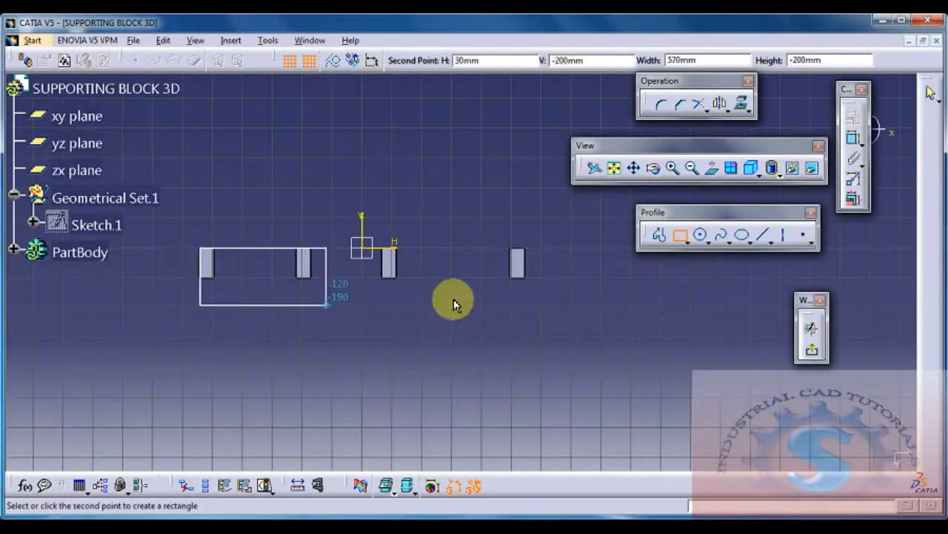
click(526, 279)
middle_drag(545, 311, 608, 327)
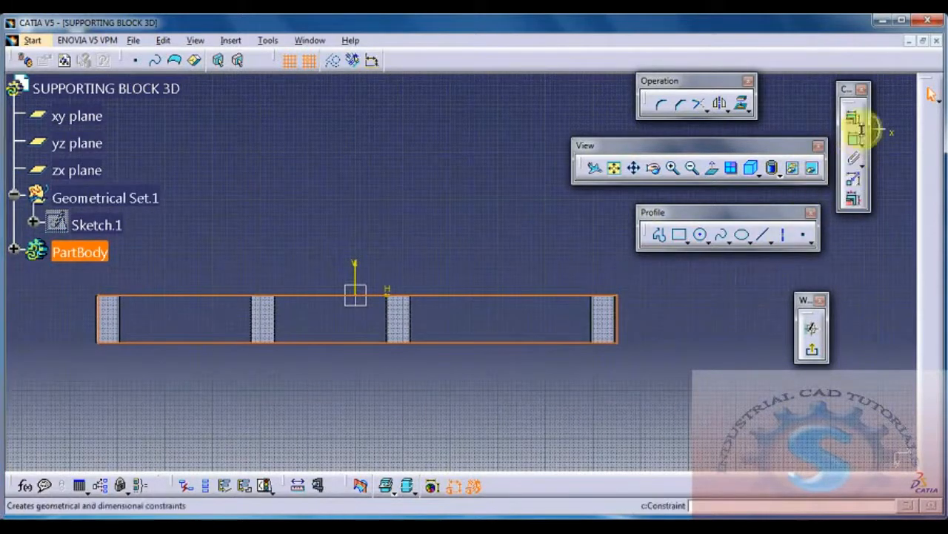
Step: Dimension the rectangle's overall length between its two short sides
click(854, 141)
click(616, 315)
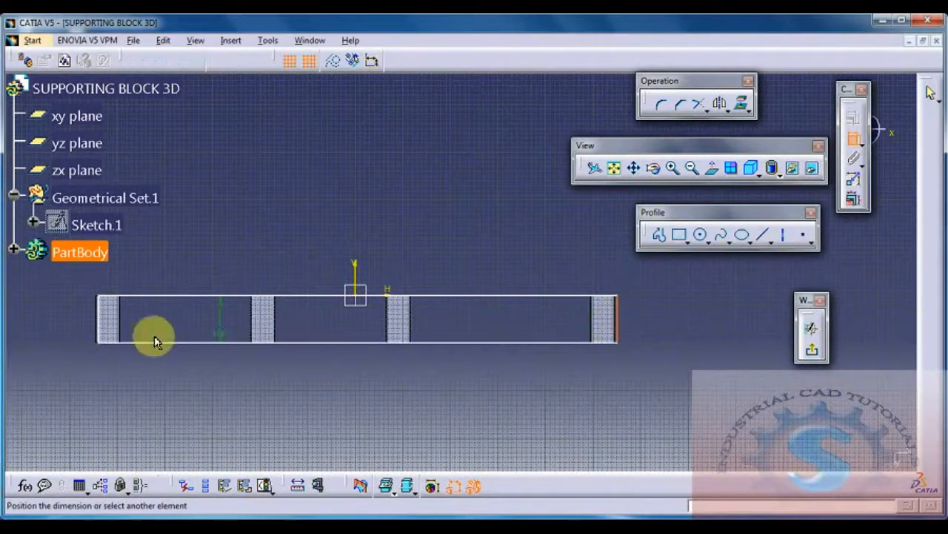
click(853, 138)
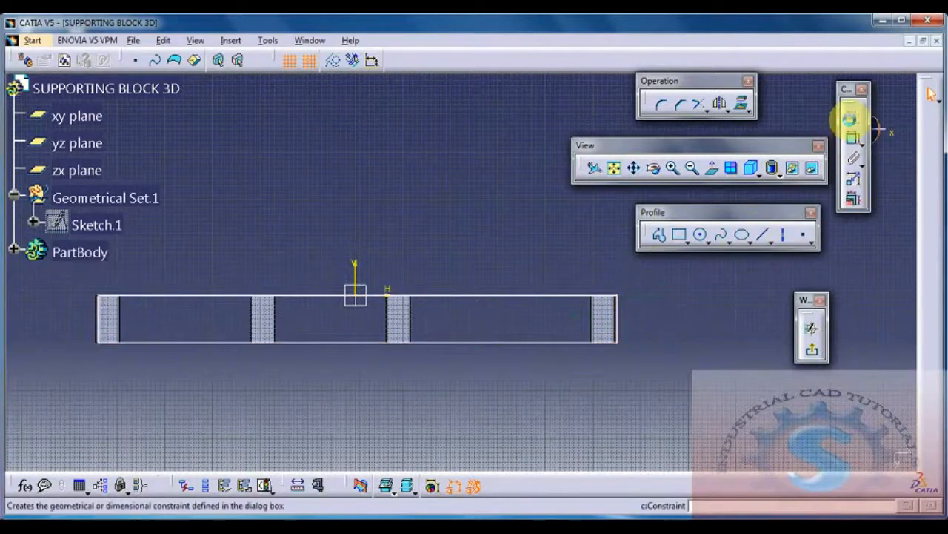
click(853, 138)
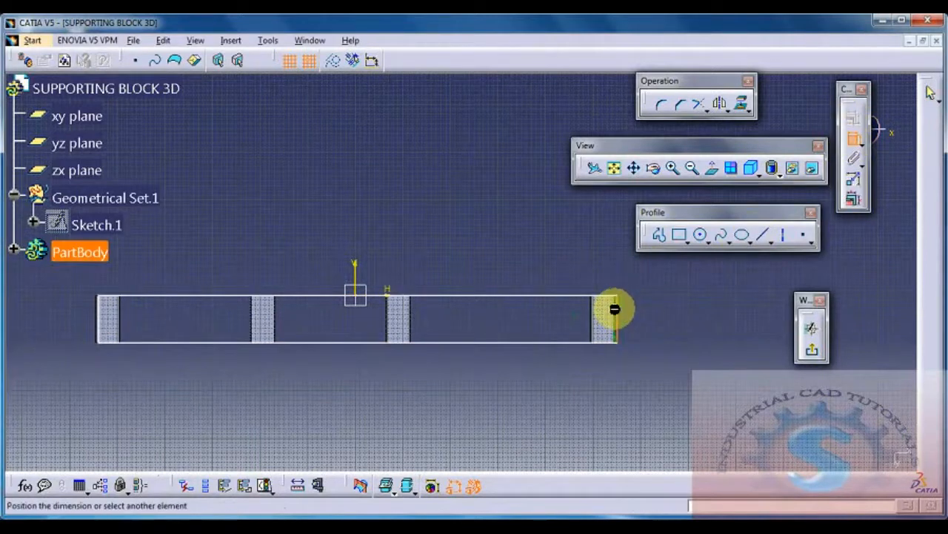
click(97, 318)
click(341, 215)
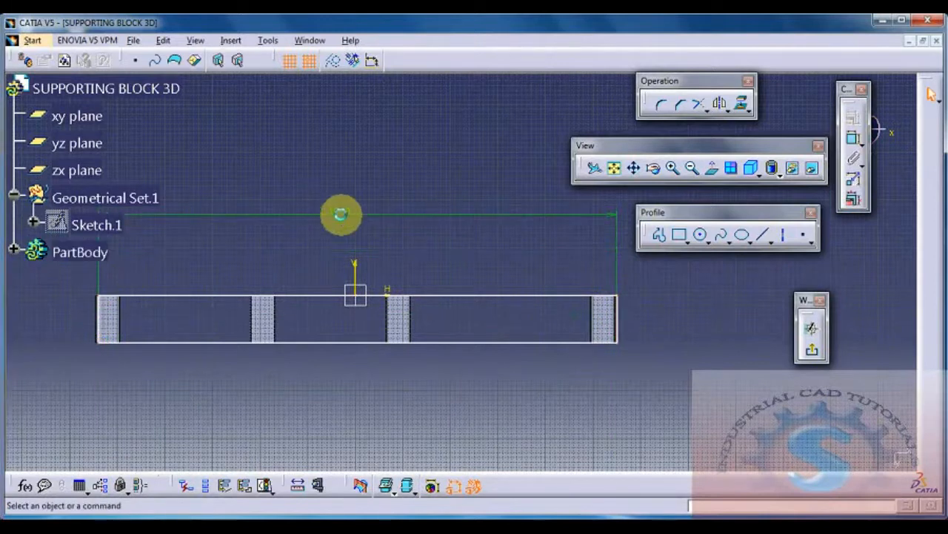
mouse_move(463, 304)
middle_down()
mouse_move(467, 333)
mouse_move(479, 335)
middle_up()
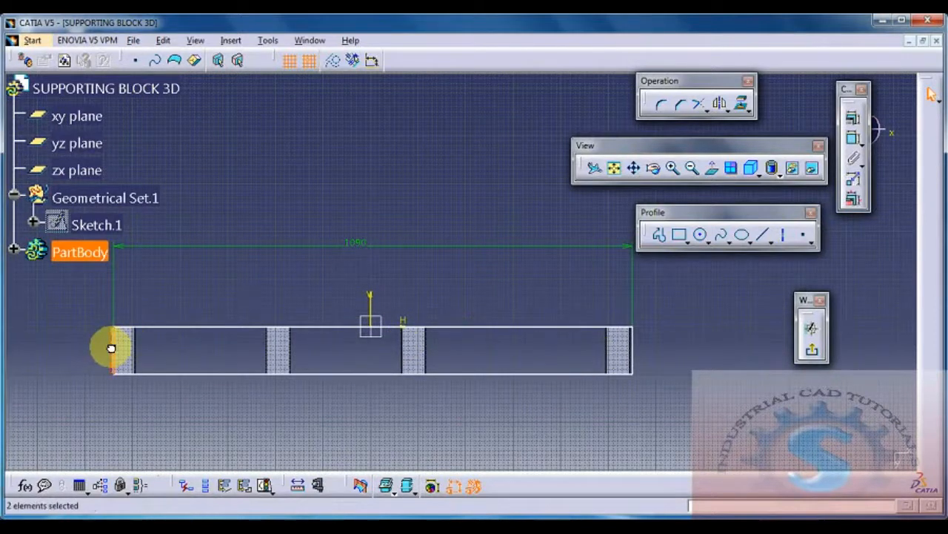
Step: Constrain the rectangle's short side to a 0 mm offset from the outer block's edge and exit the sketch
click(137, 424)
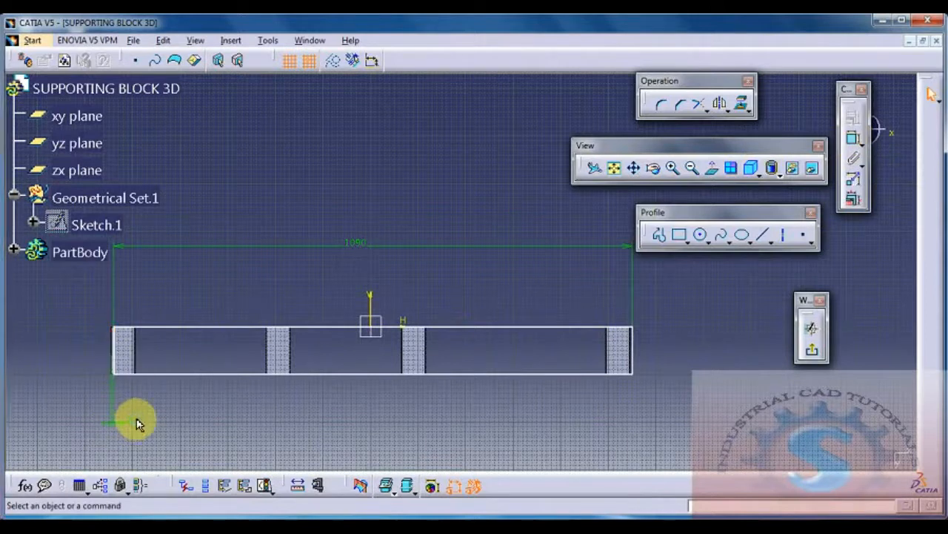
double_click(132, 421)
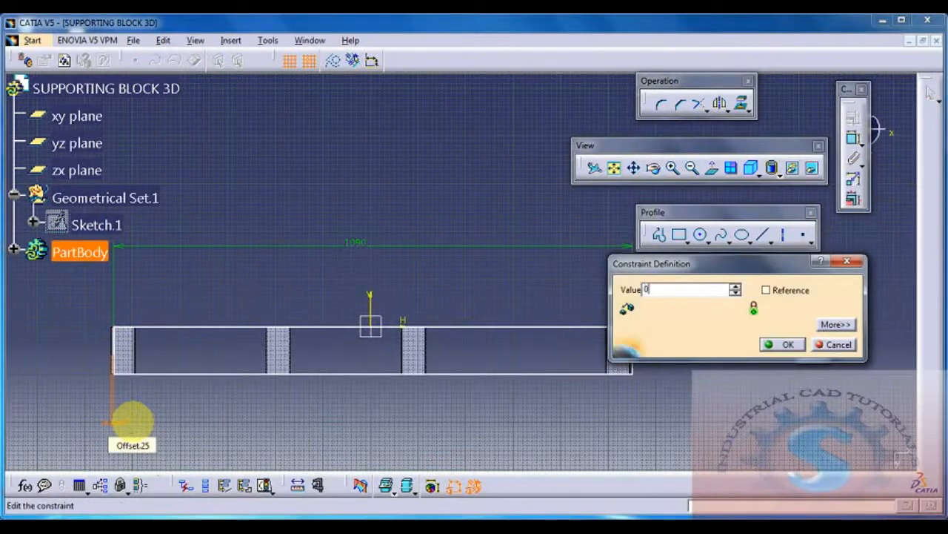
text(0)
key(Return)
middle_drag(325, 351, 329, 379)
click(812, 349)
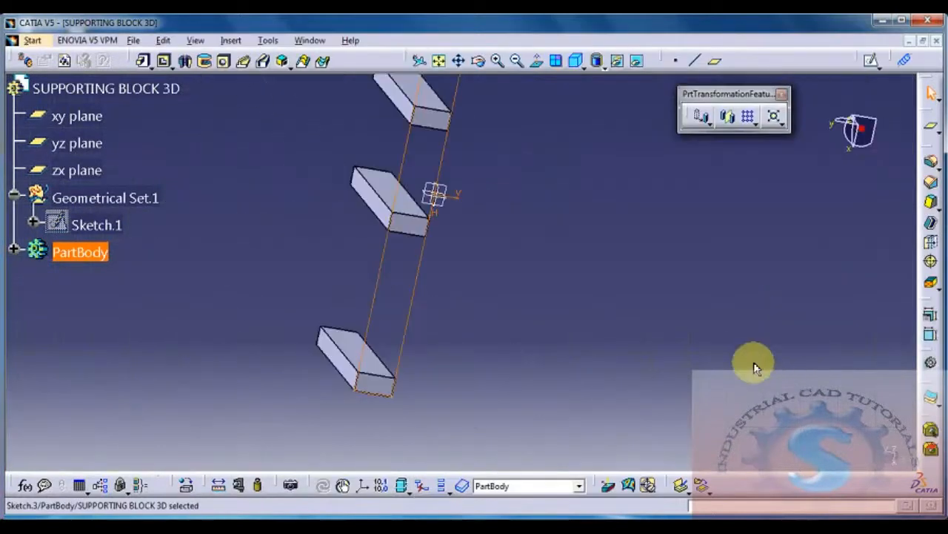
Step: Pad the long rectangle 50 mm to join the ends of the four blocks
middle_drag(648, 320, 516, 415)
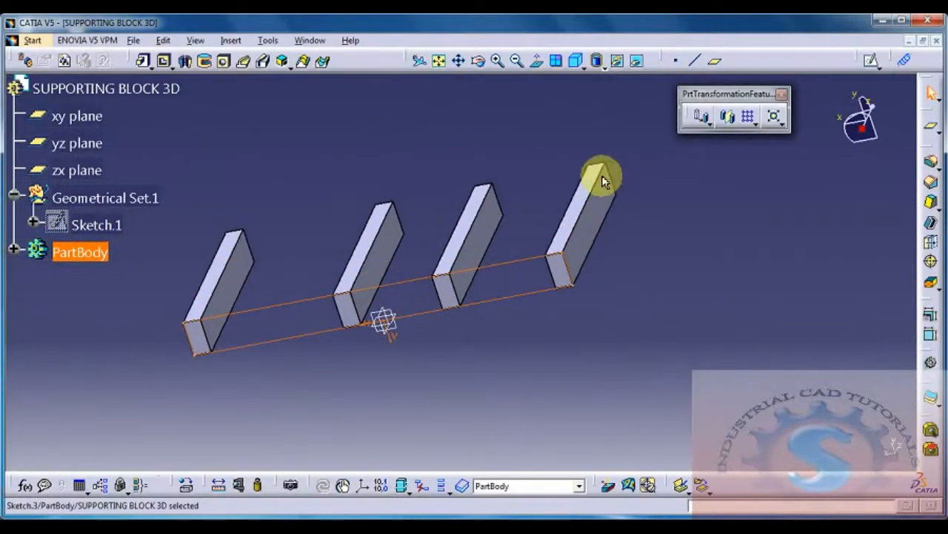
click(141, 61)
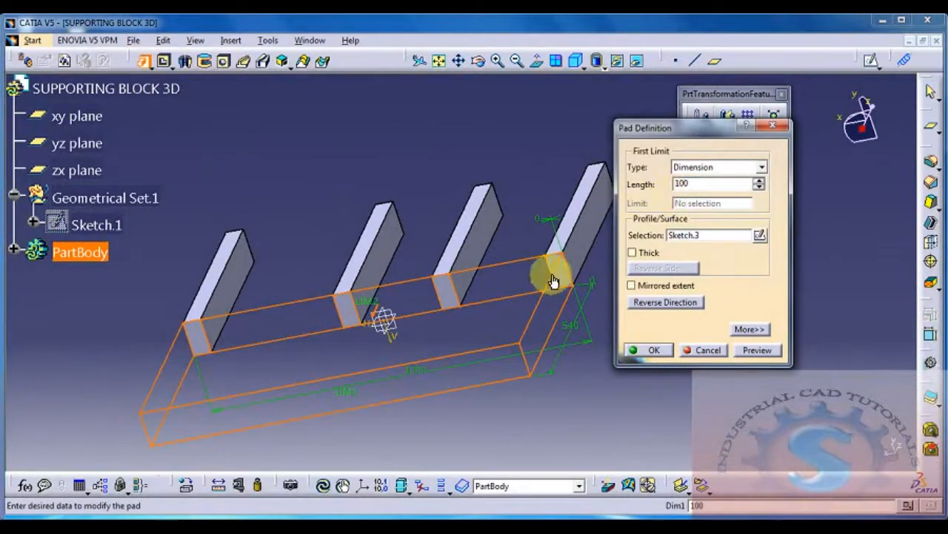
text(100)
key(Return)
drag(712, 183, 625, 190)
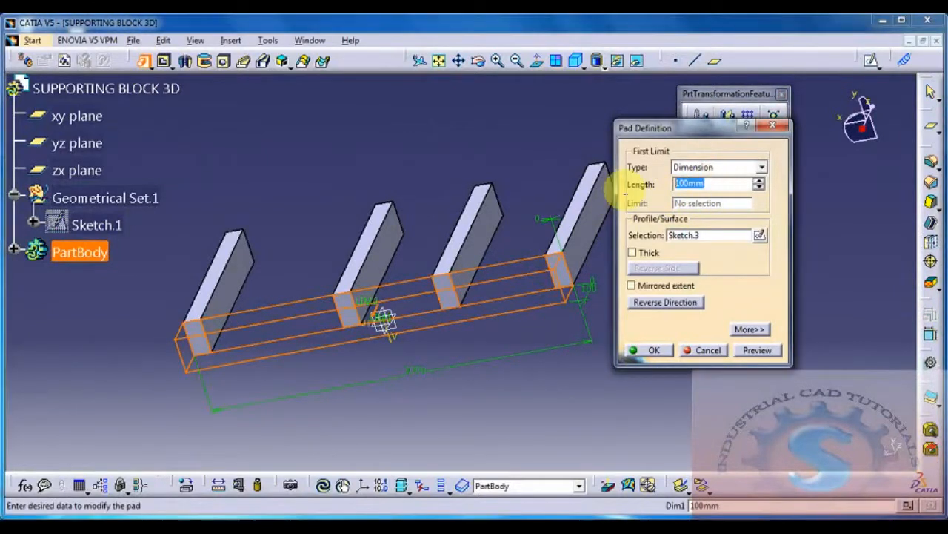
text(50)
key(Return)
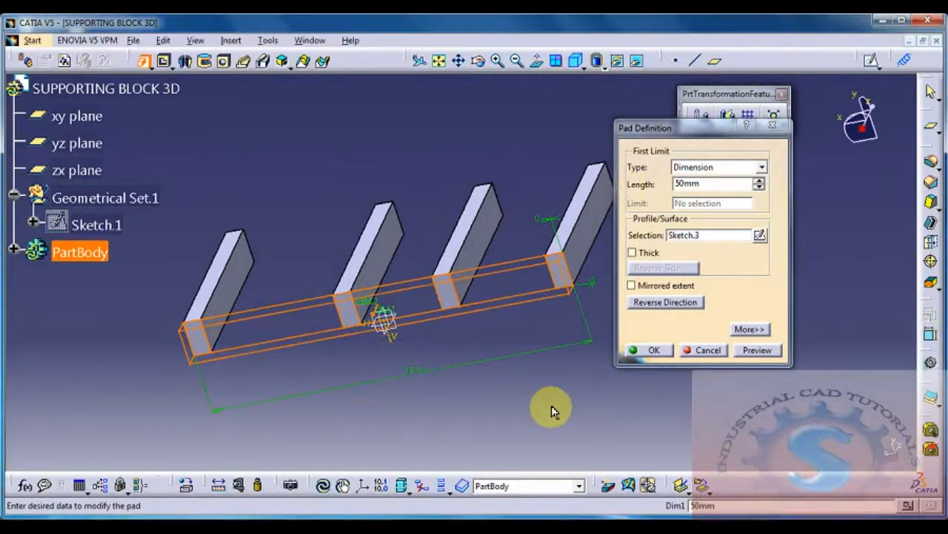
middle_drag(550, 338, 375, 385)
click(345, 274)
click(767, 353)
click(636, 354)
middle_drag(625, 390, 466, 386)
middle_drag(360, 303, 392, 282)
click(229, 238)
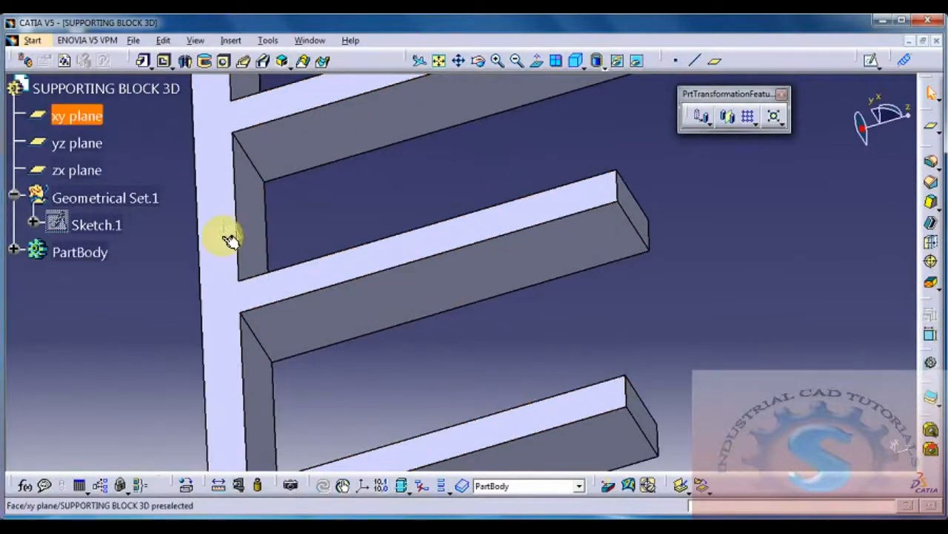
click(713, 60)
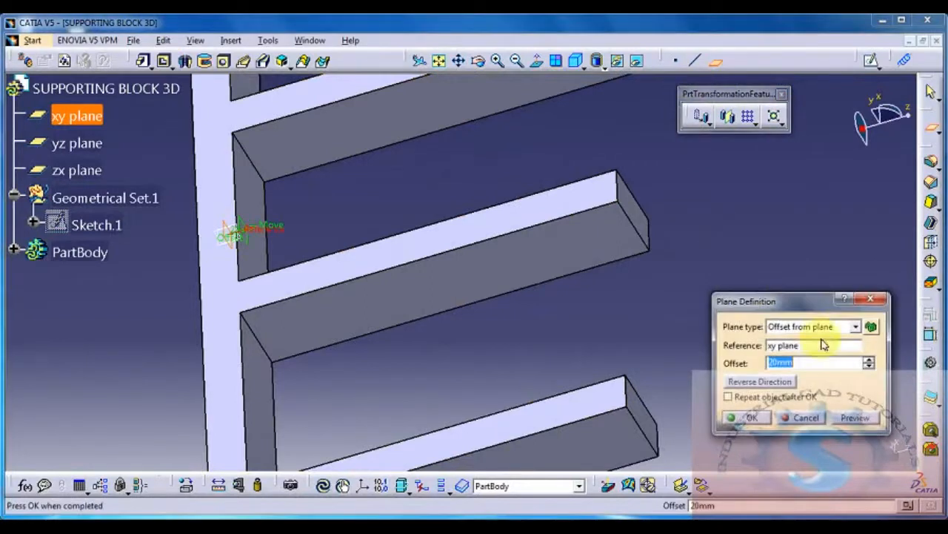
drag(796, 306, 747, 153)
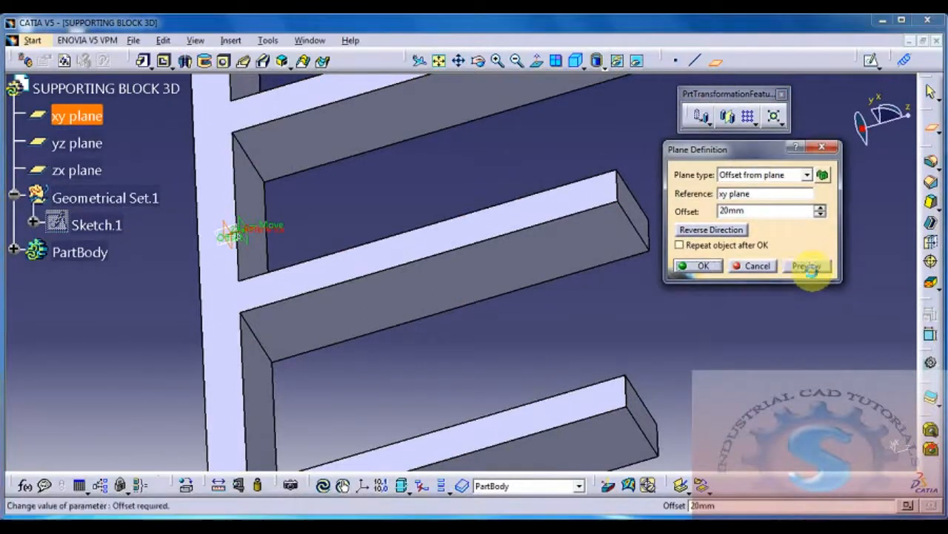
click(716, 268)
middle_drag(366, 274, 509, 274)
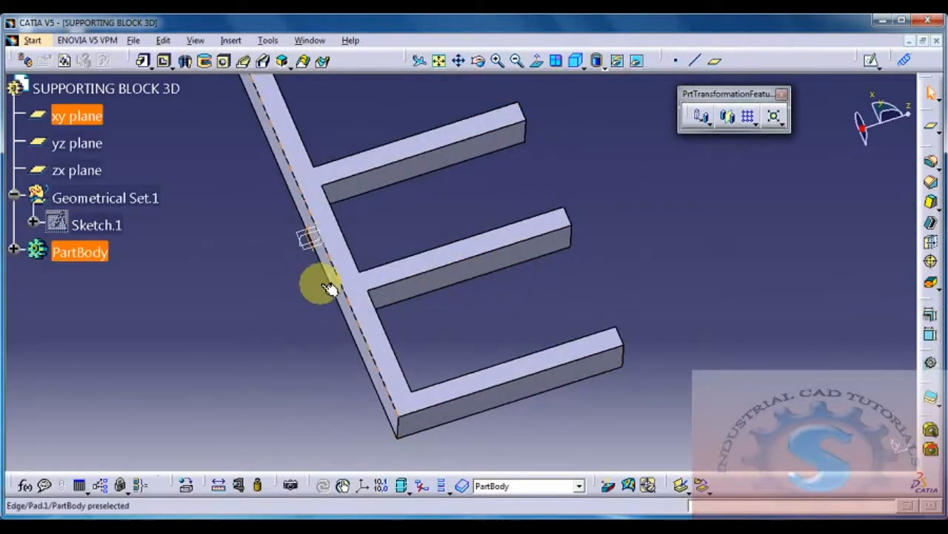
Step: Create a plane offset from the xy plane by half of the 540 mm block length
click(715, 60)
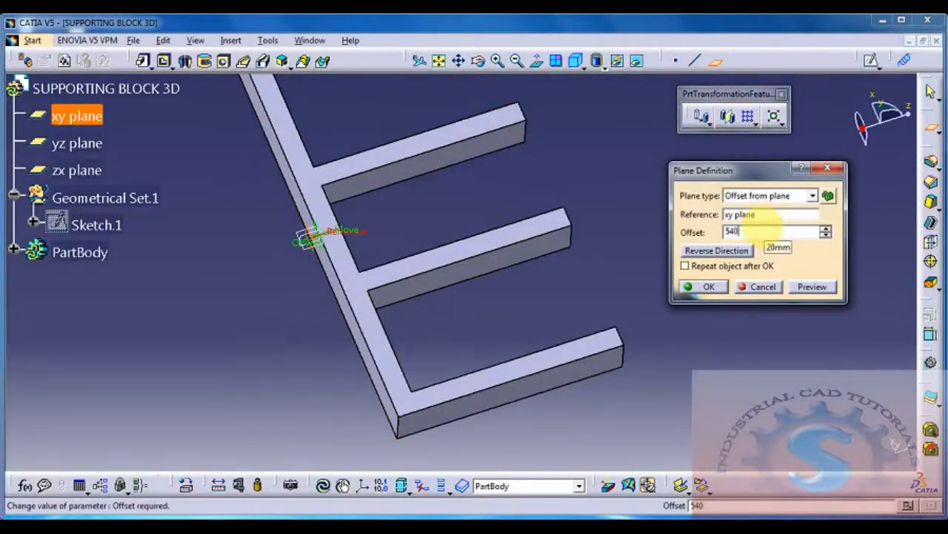
key(Return)
middle_drag(771, 250, 498, 297)
Step: Mirror the current solid about the offset plane midway along the blocks to close the frame
click(527, 172)
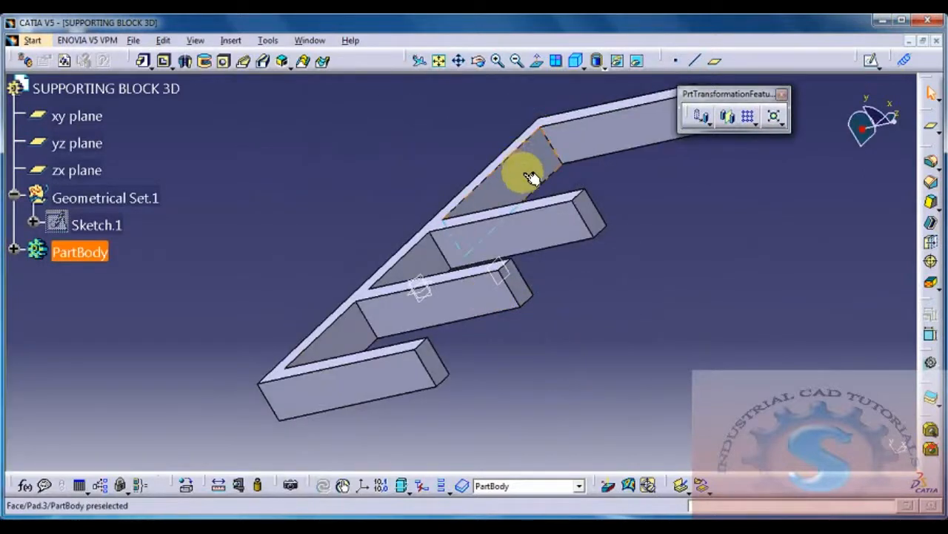
click(725, 116)
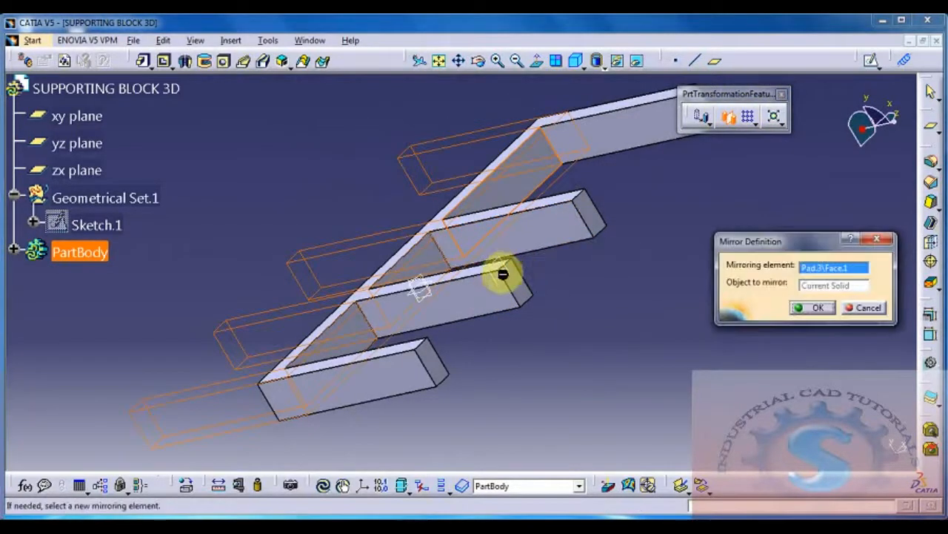
click(812, 307)
middle_drag(611, 289, 588, 360)
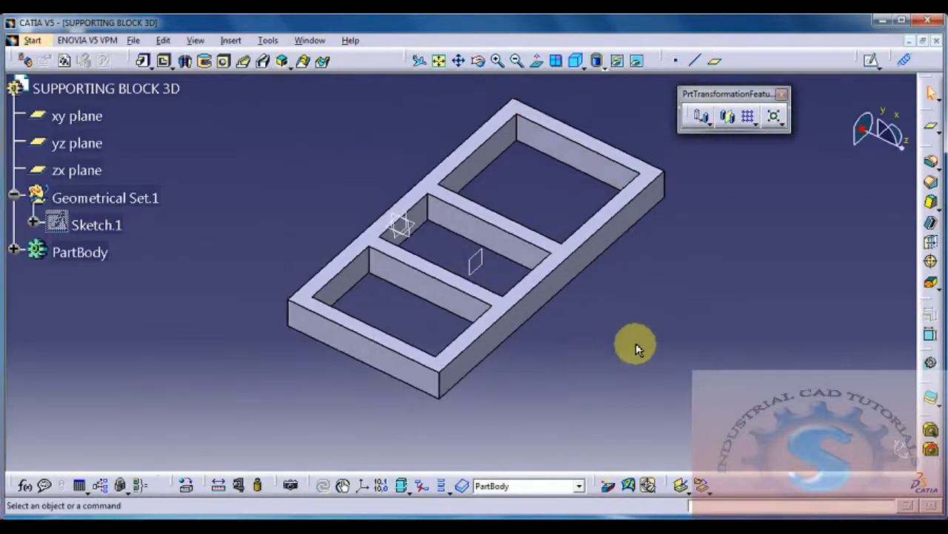
Step: Start a sketch on the frame's upper face and draw a rectangle about 430 x 490 mm around the largest opening
middle_drag(612, 290, 480, 372)
middle_drag(496, 341, 607, 220)
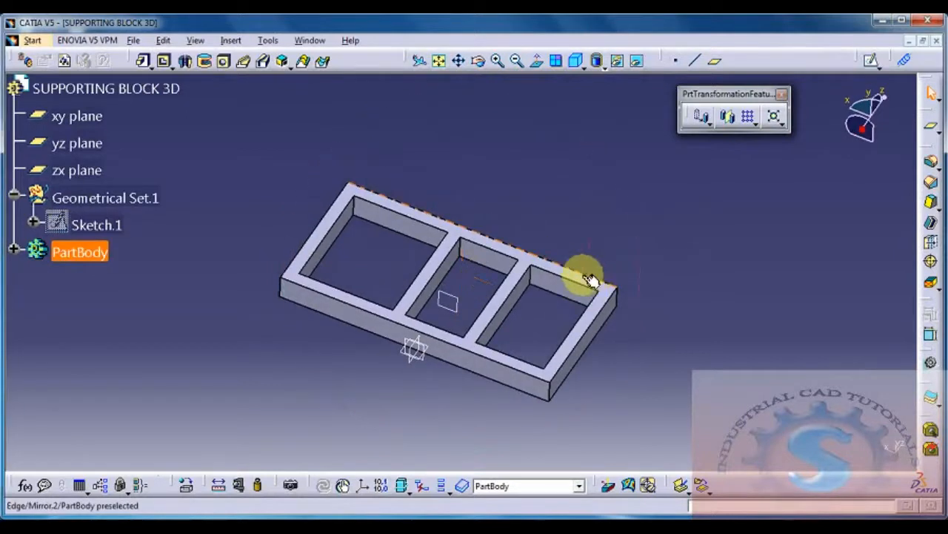
click(445, 226)
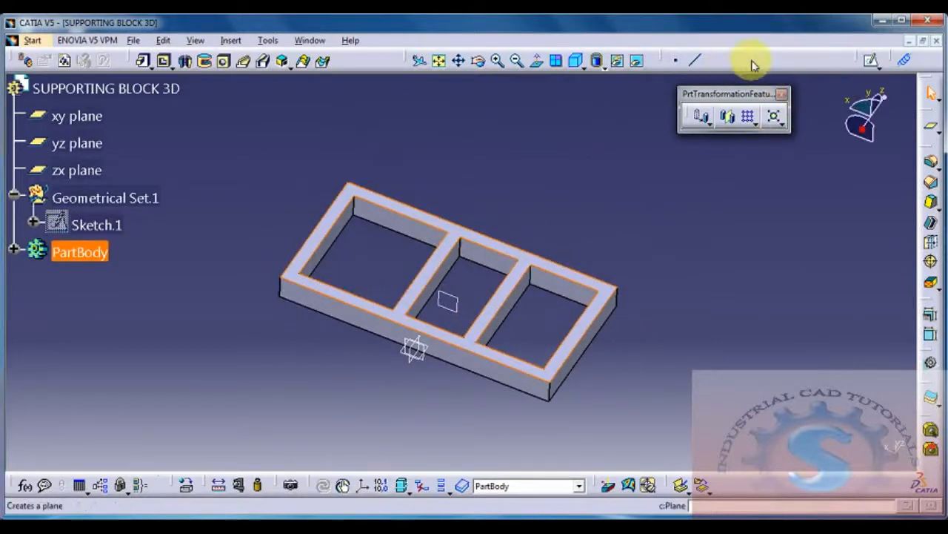
click(871, 60)
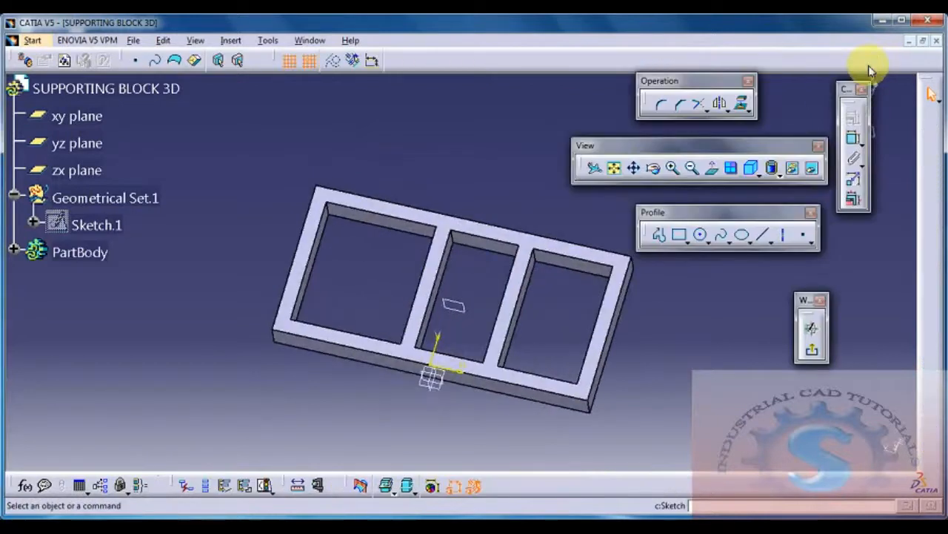
click(678, 234)
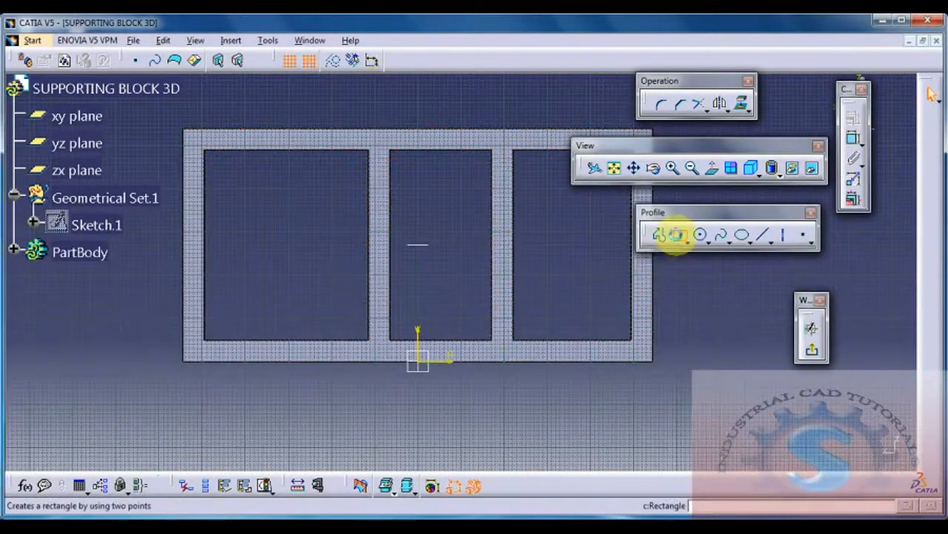
click(195, 138)
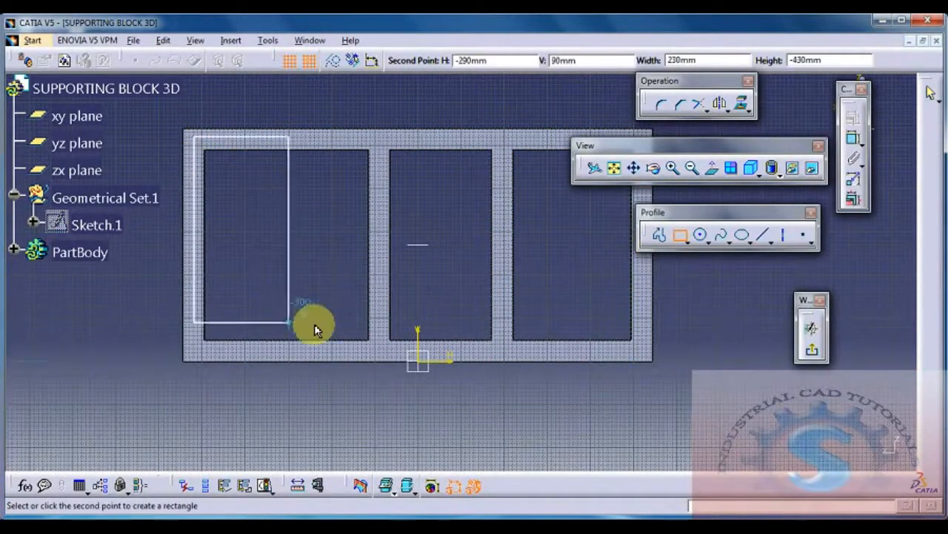
click(378, 347)
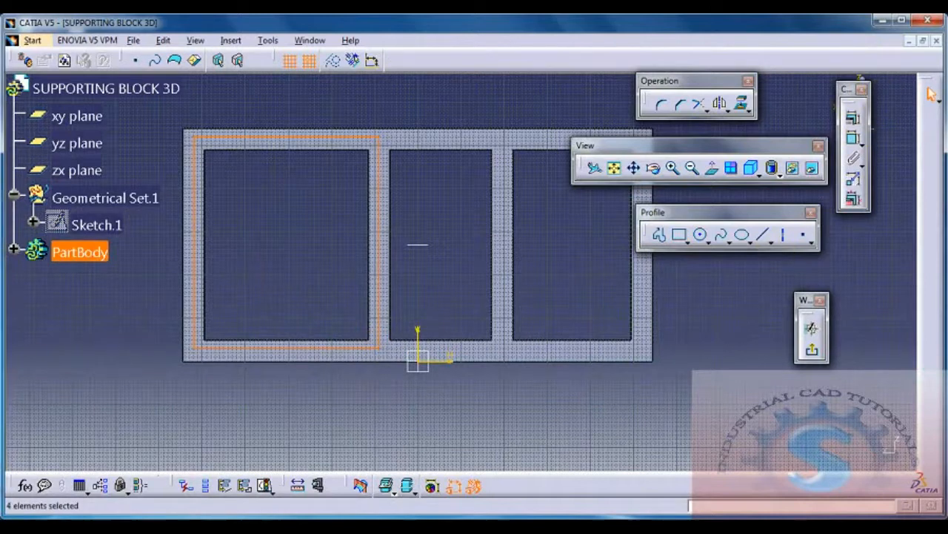
Step: Check the plate size in the reference drawing and dimension the rectangle's width at 455 mm
key(alt+Tab)
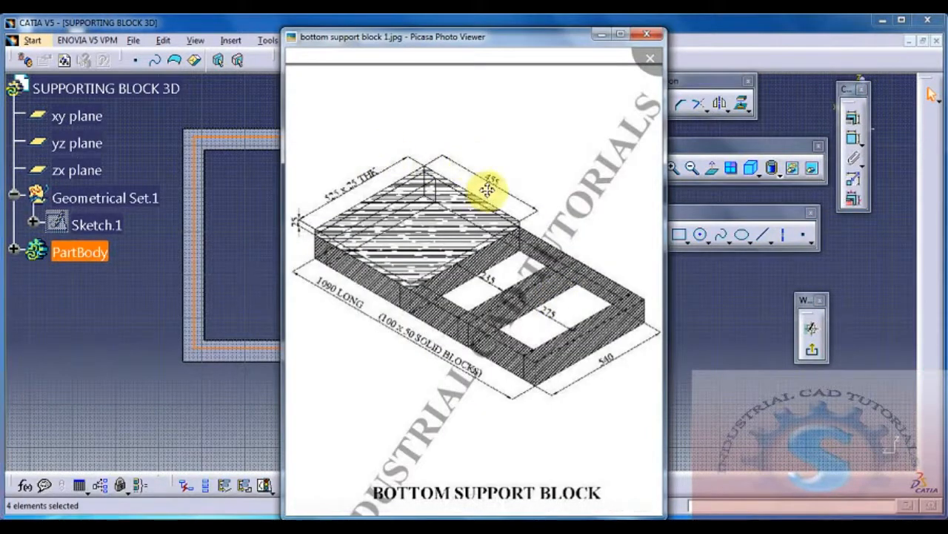
click(601, 34)
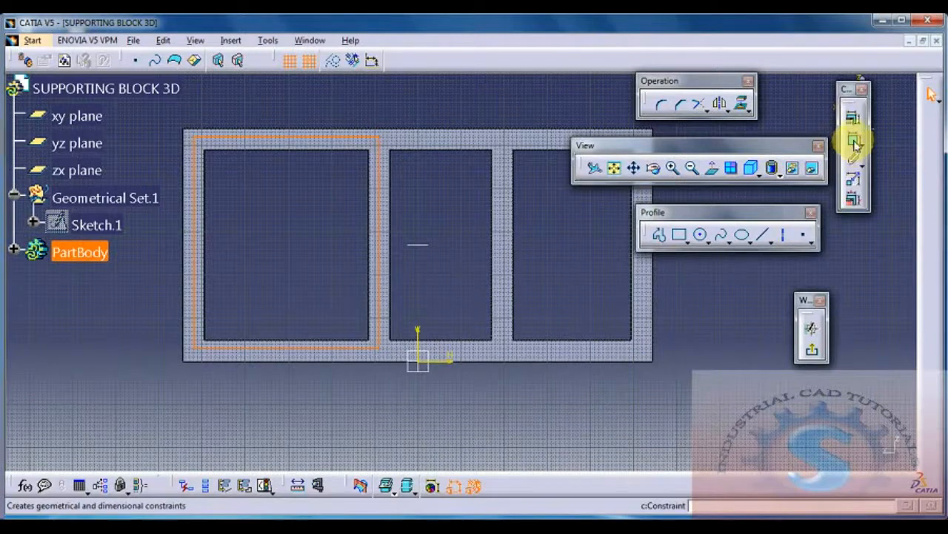
click(854, 141)
click(289, 139)
click(297, 104)
double_click(297, 108)
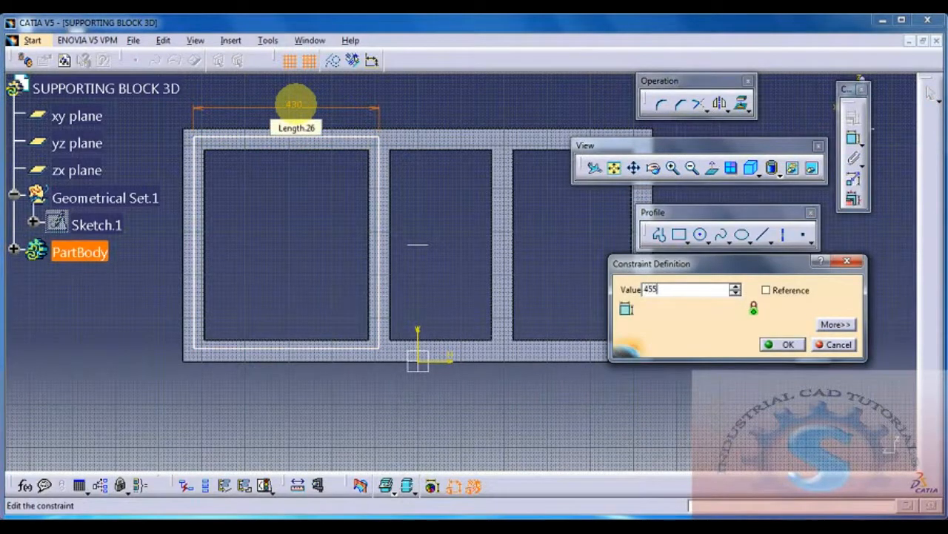
key(Return)
click(448, 212)
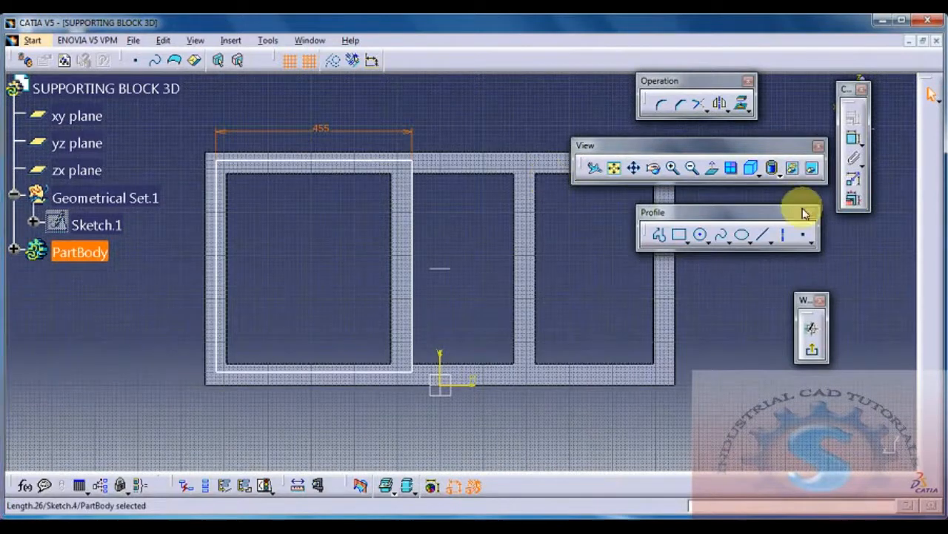
Step: Dimension the cover plate rectangle's height and set it to 525 mm
click(852, 139)
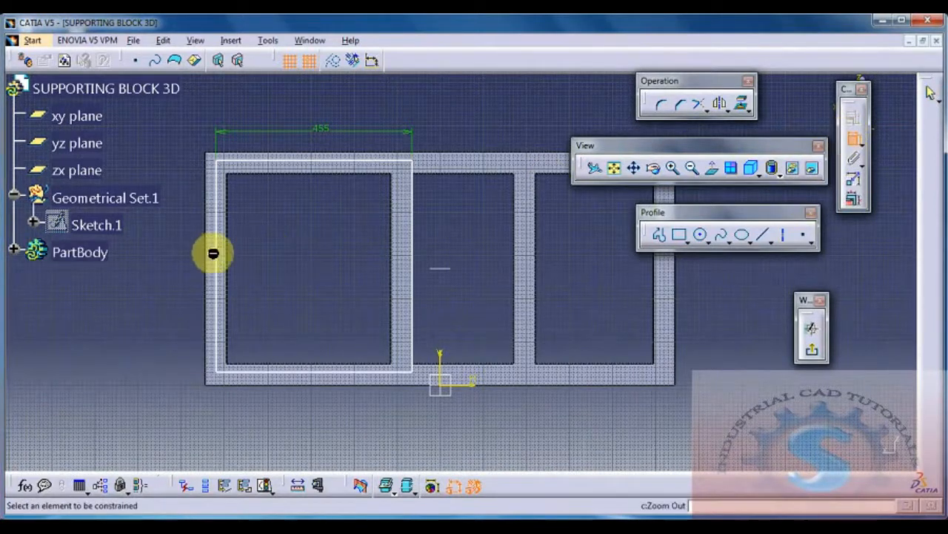
click(182, 261)
double_click(184, 256)
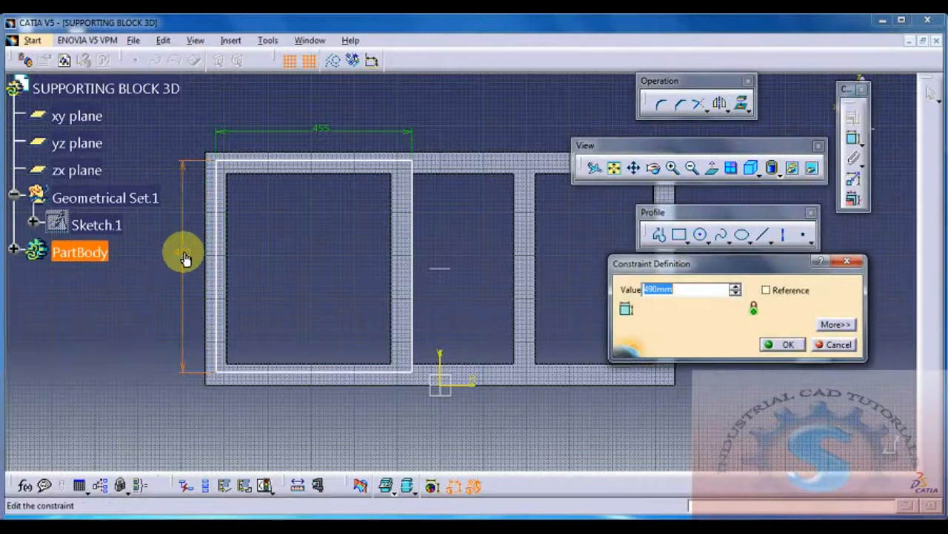
text(520)
key(Return)
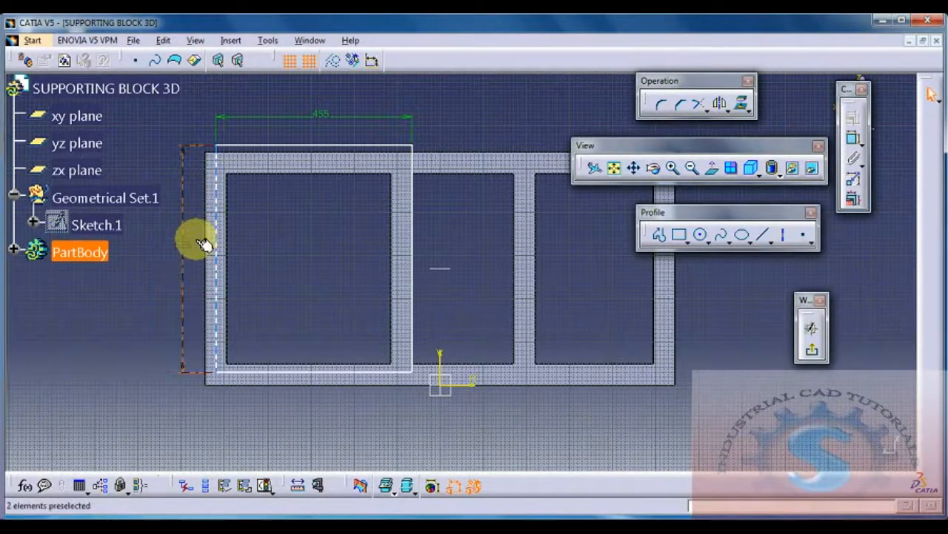
Step: Dimension the offset between the rectangle's lower edge and the frame's lower outer edge and set it to 15/2 mm
ctrl+click(254, 388)
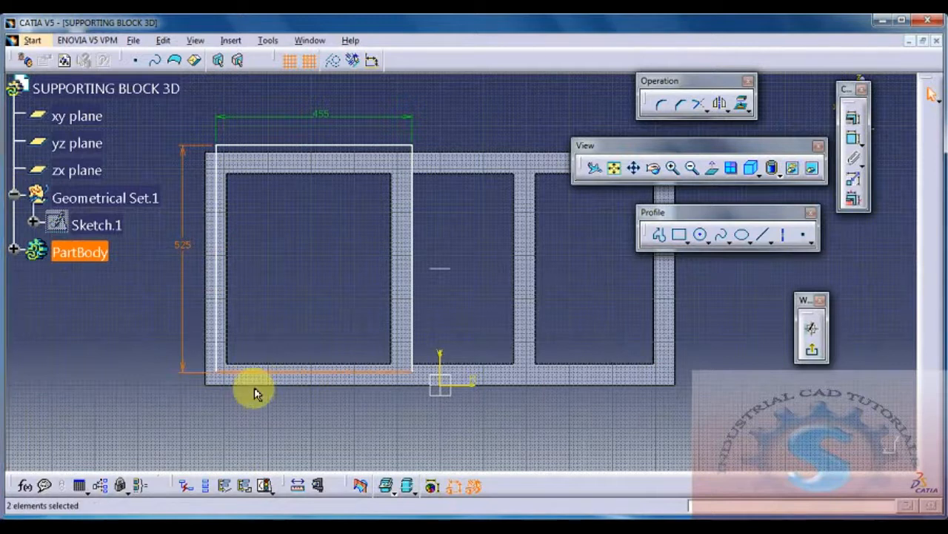
click(853, 139)
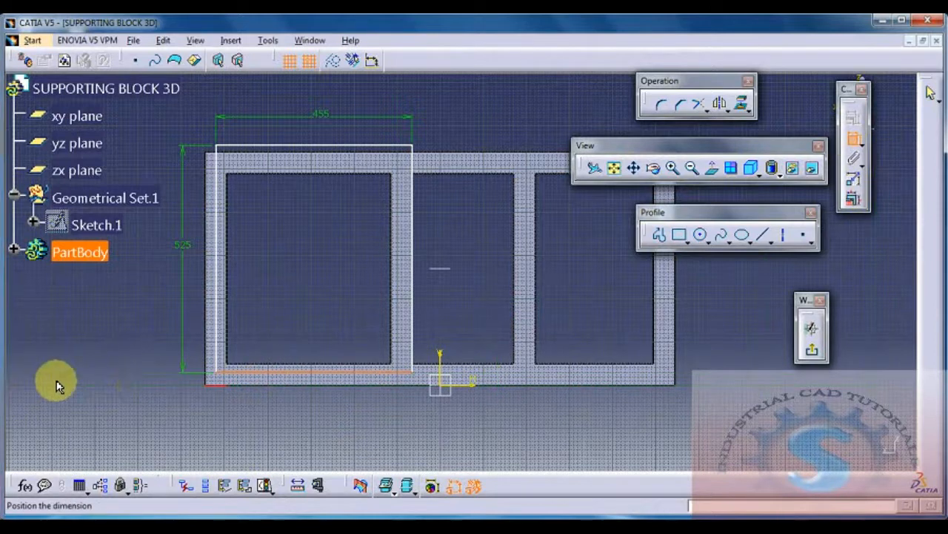
click(106, 402)
double_click(109, 406)
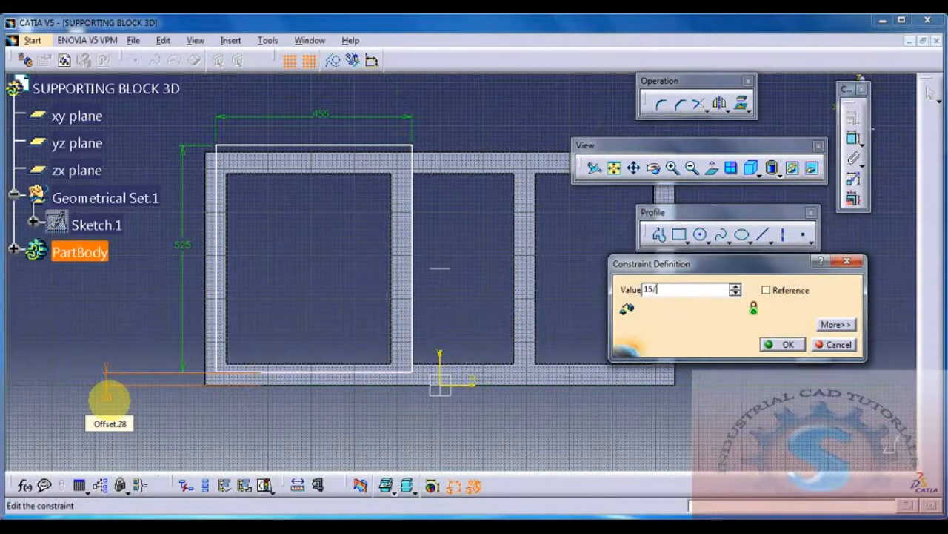
text(15/2)
key(Return)
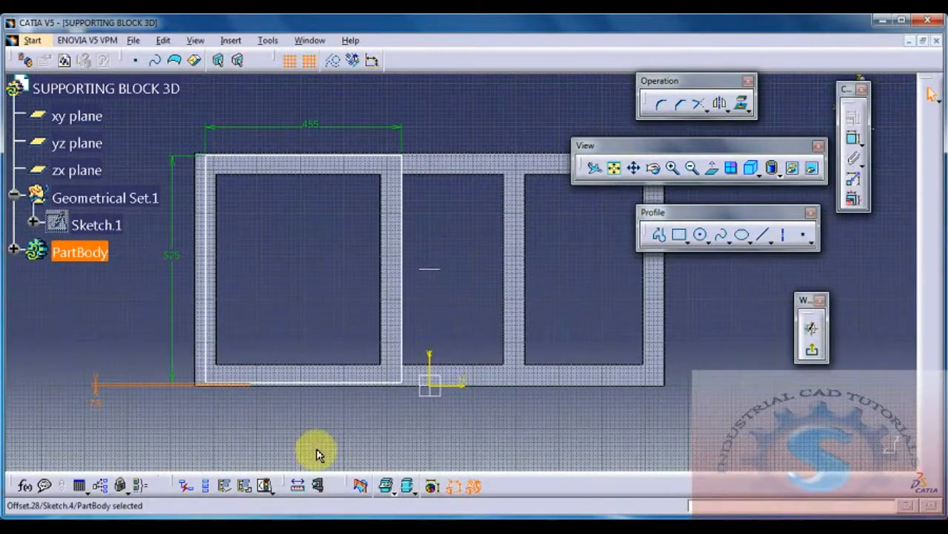
Step: Switch to Calculator to check the division 15 / 2 and close it when done
key(super)
text(CAL)
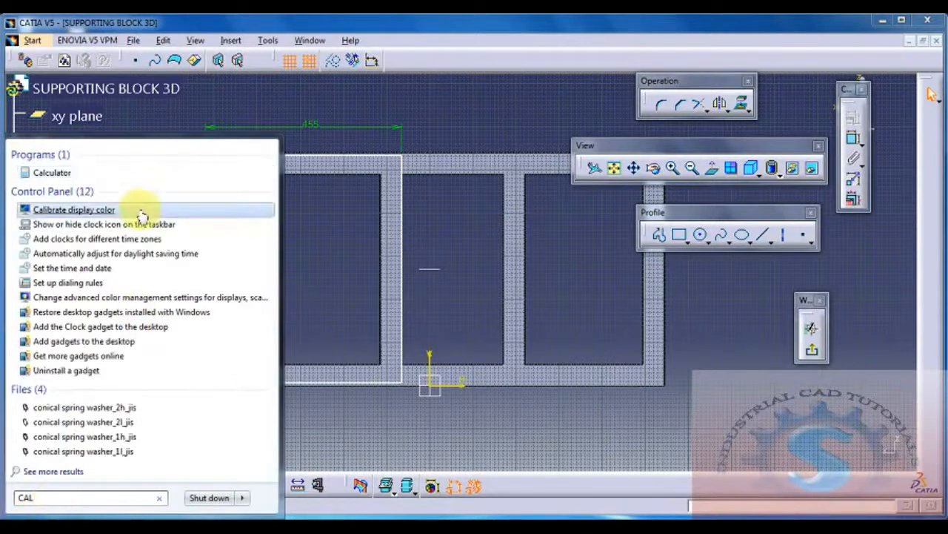
click(132, 173)
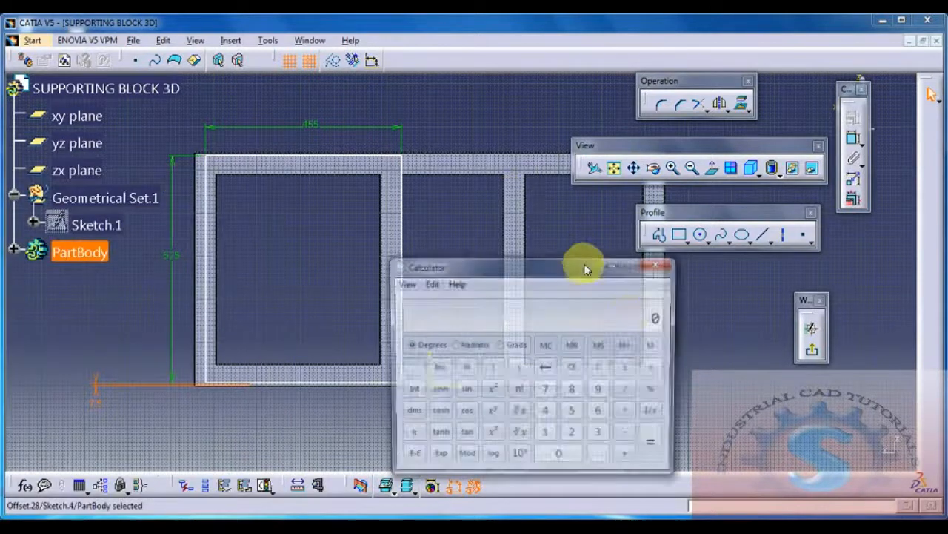
drag(561, 270, 541, 153)
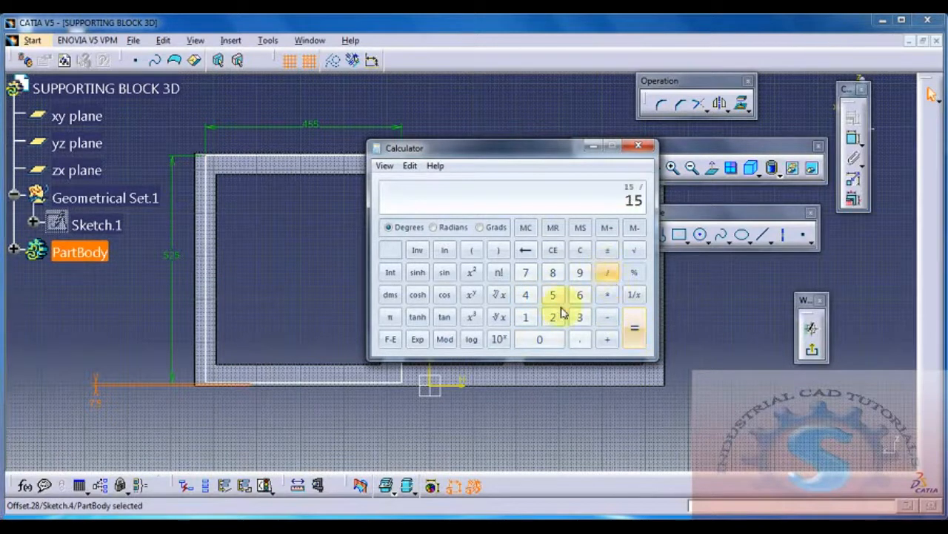
click(636, 146)
Step: Dimension the offset between the rectangle's left edge and the frame's left outer edge and set it to 25/2 mm
mouse_move(557, 334)
middle_down()
mouse_move(494, 375)
mouse_move(389, 238)
middle_up()
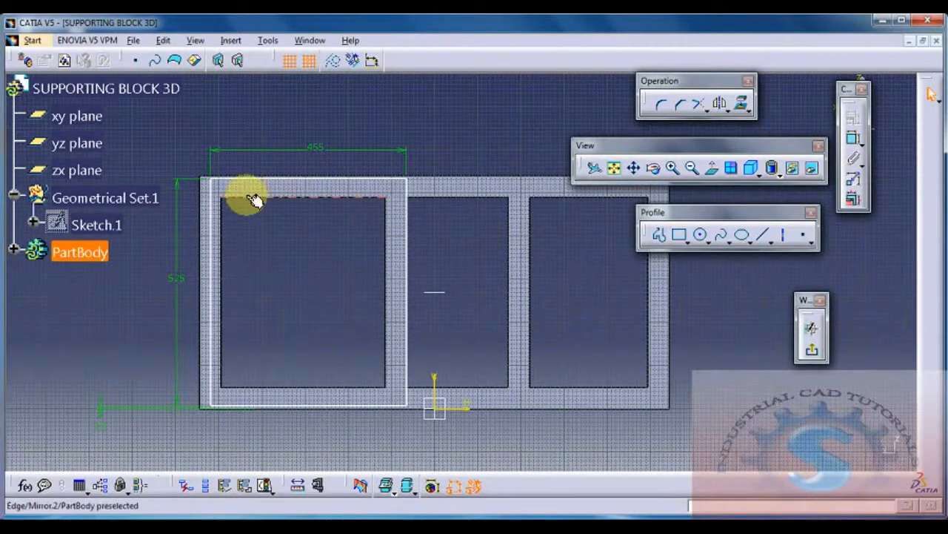
click(208, 210)
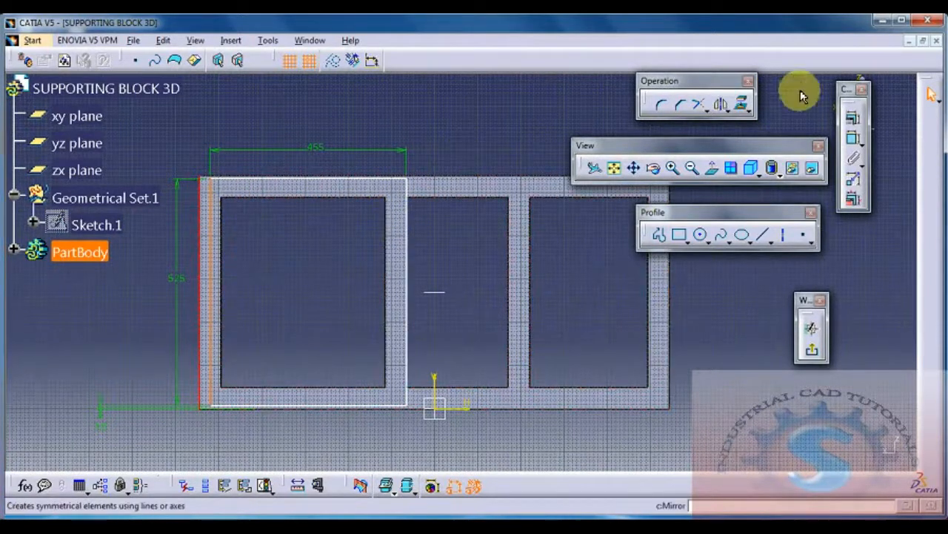
click(853, 139)
double_click(500, 101)
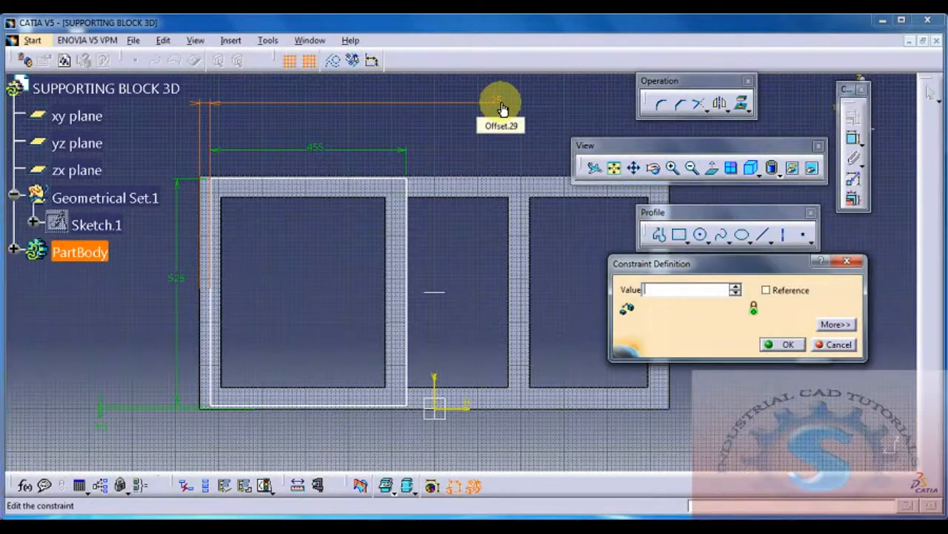
text(25/2)
key(Return)
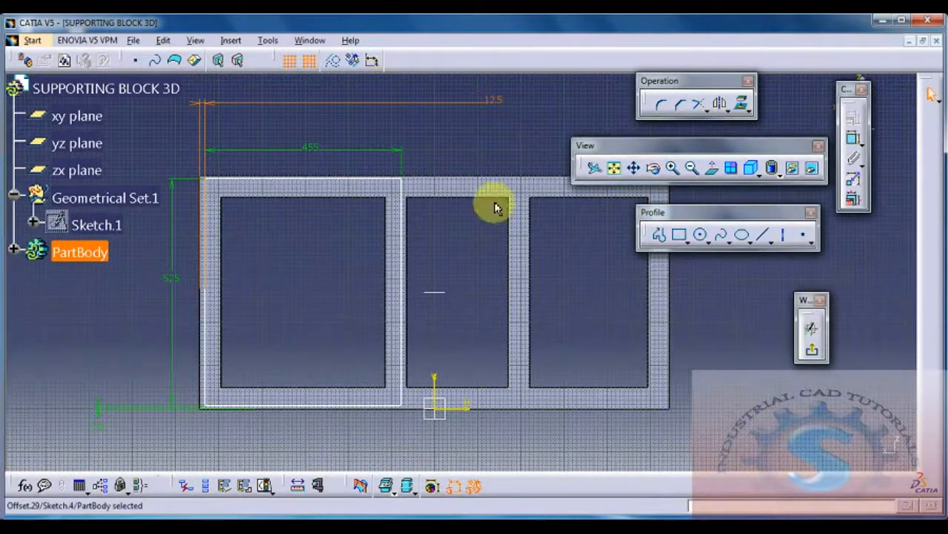
Step: Finish the cover plate sketch and extrude it upwards as a 25 mm thick pad
click(813, 356)
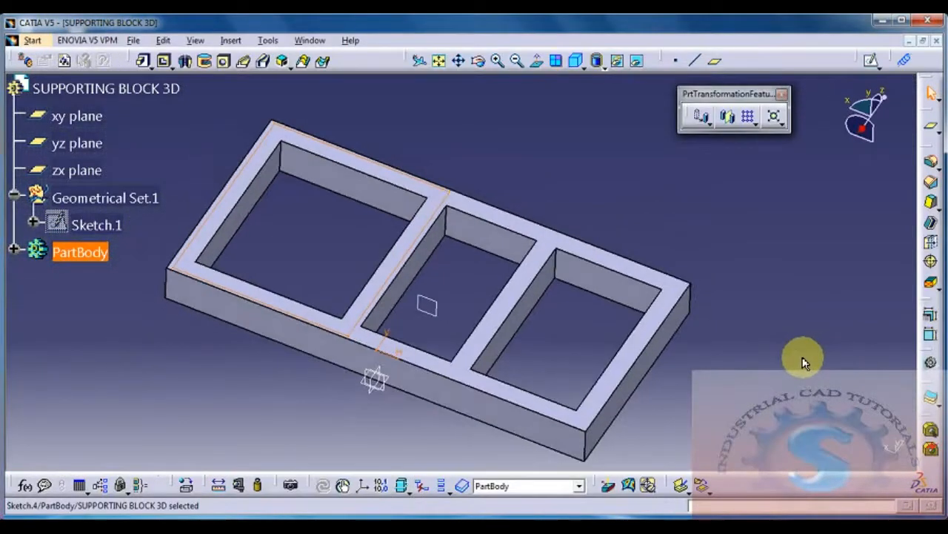
click(151, 67)
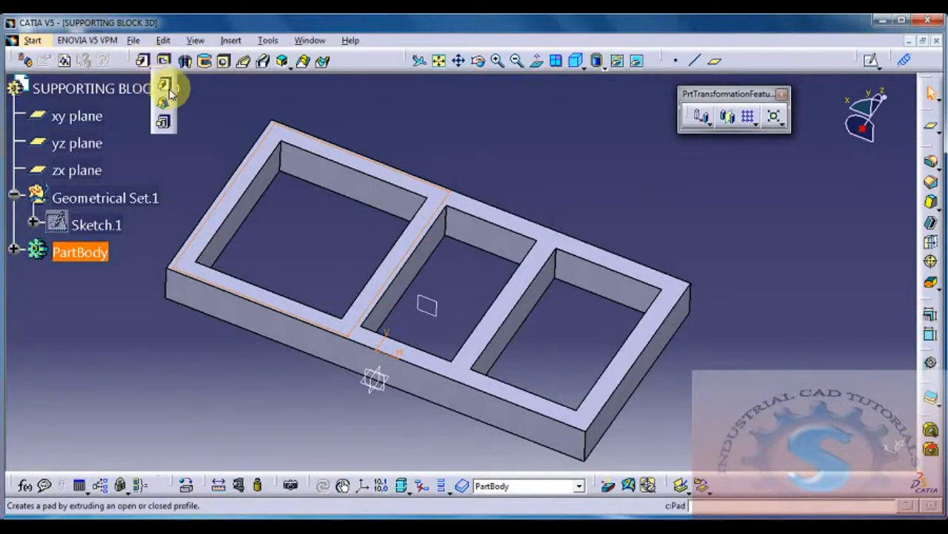
click(170, 89)
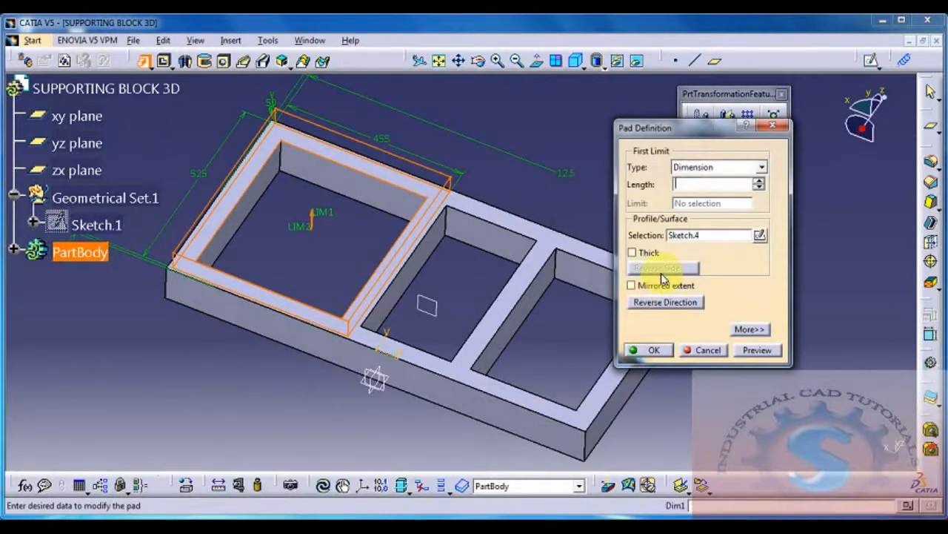
click(654, 350)
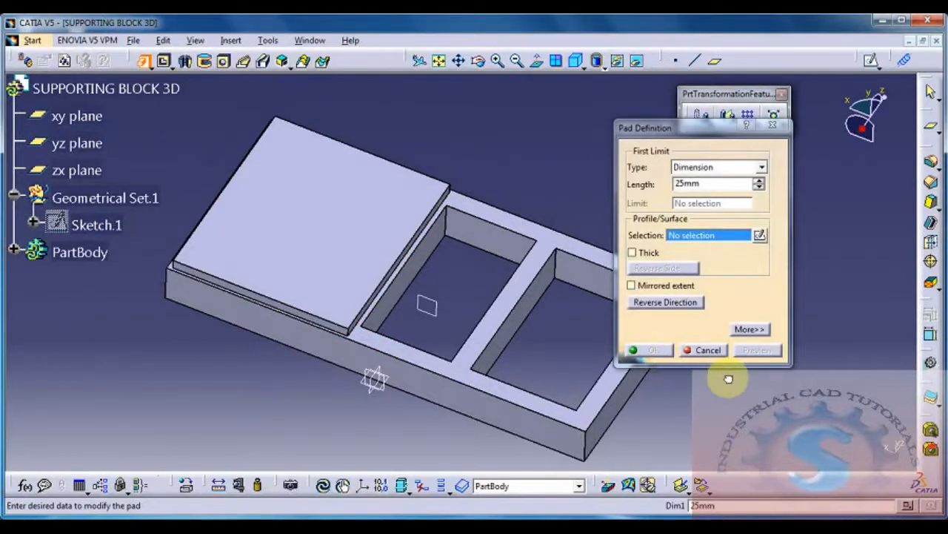
click(772, 126)
Step: Inspect the finished support block in the multi-view layout and compare it with the bottom support block reference drawing
middle_drag(748, 293, 711, 275)
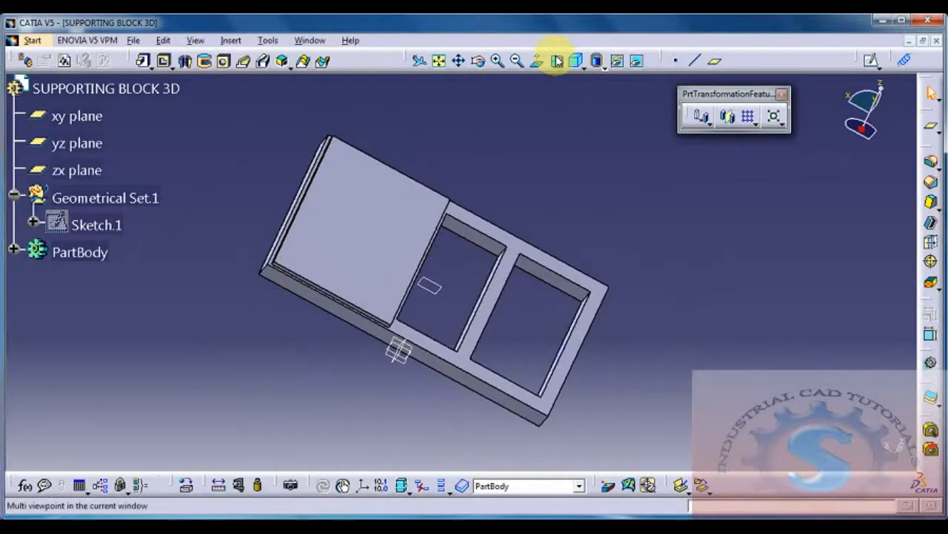
middle_drag(620, 252, 297, 81)
middle_drag(606, 295, 662, 263)
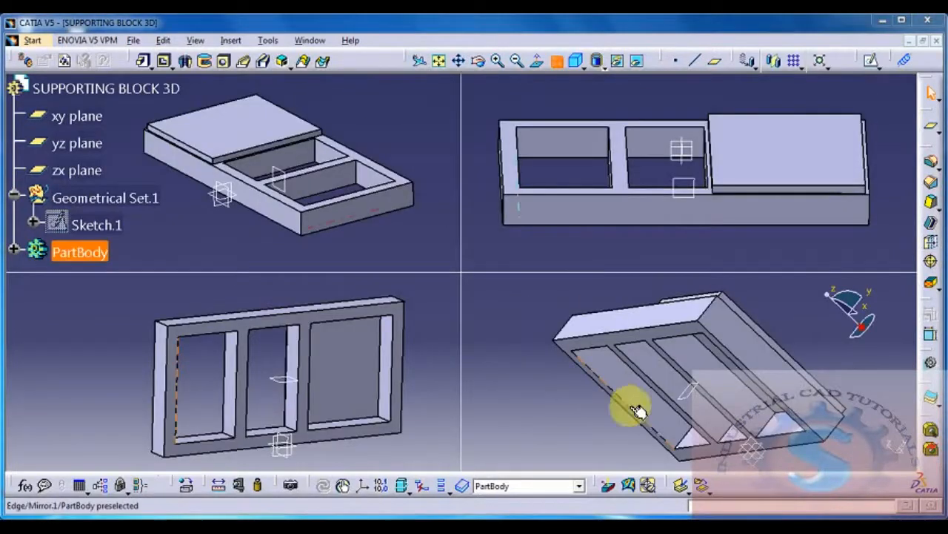
key(alt+Tab)
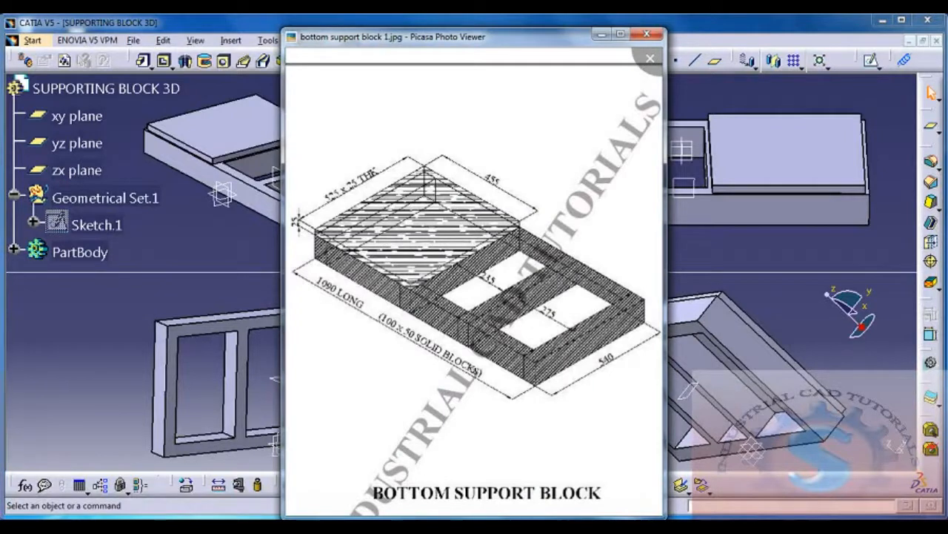
key(alt+Tab)
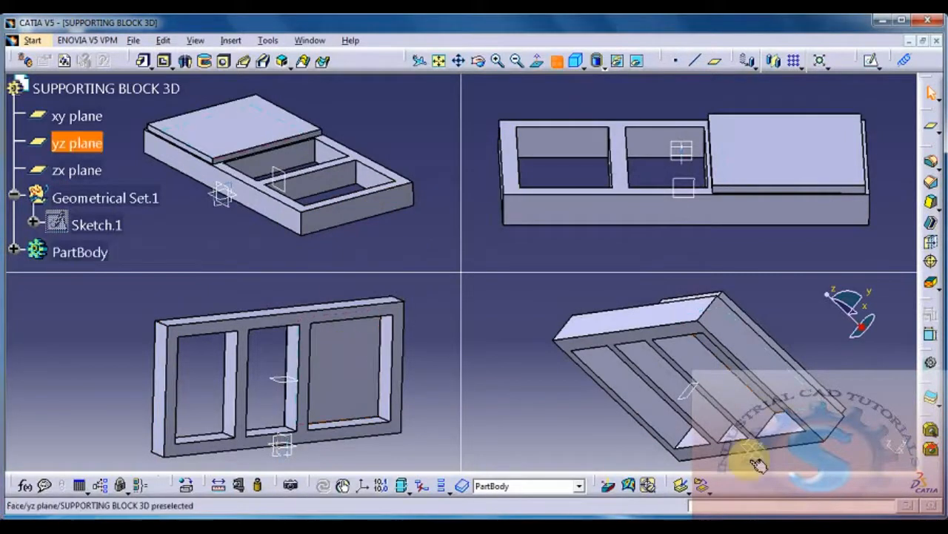